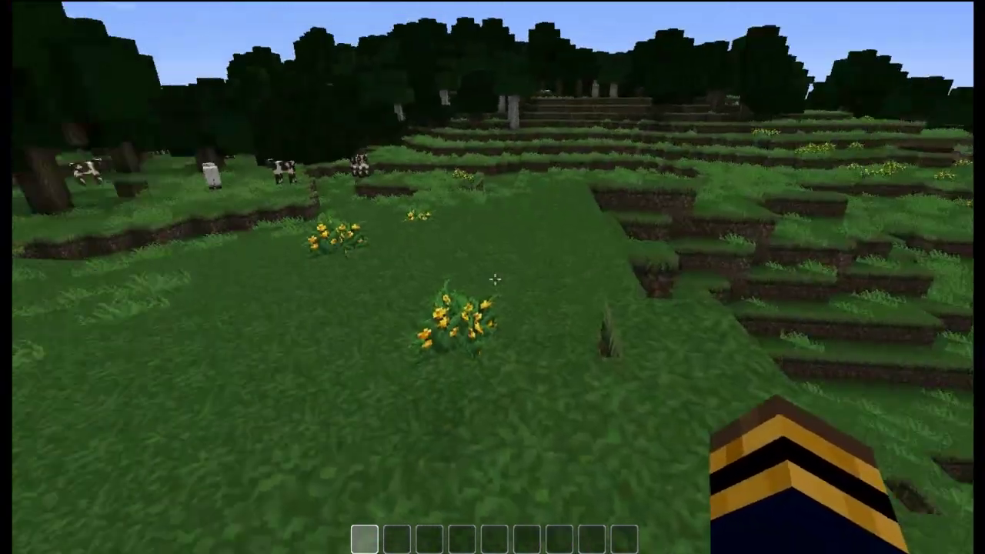
key("w")
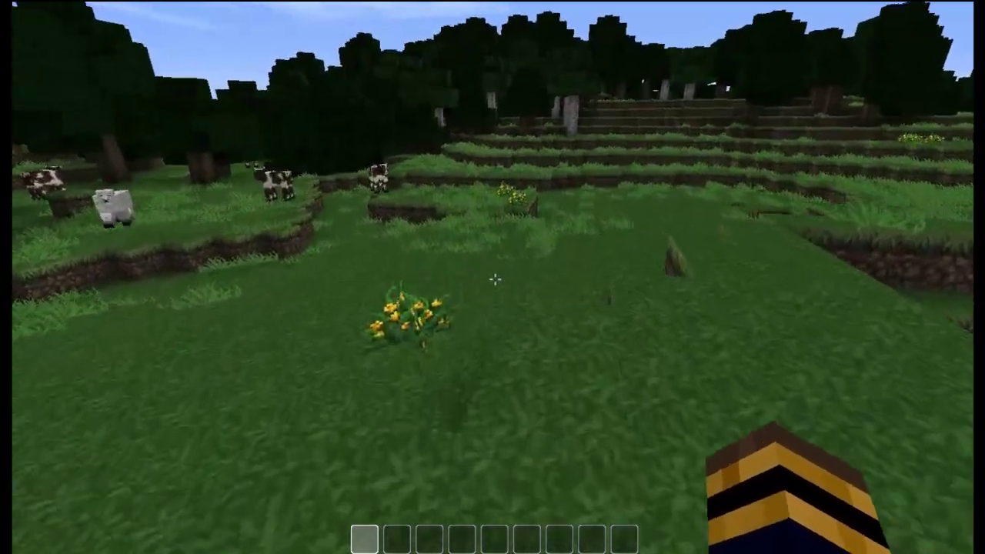
key("w")
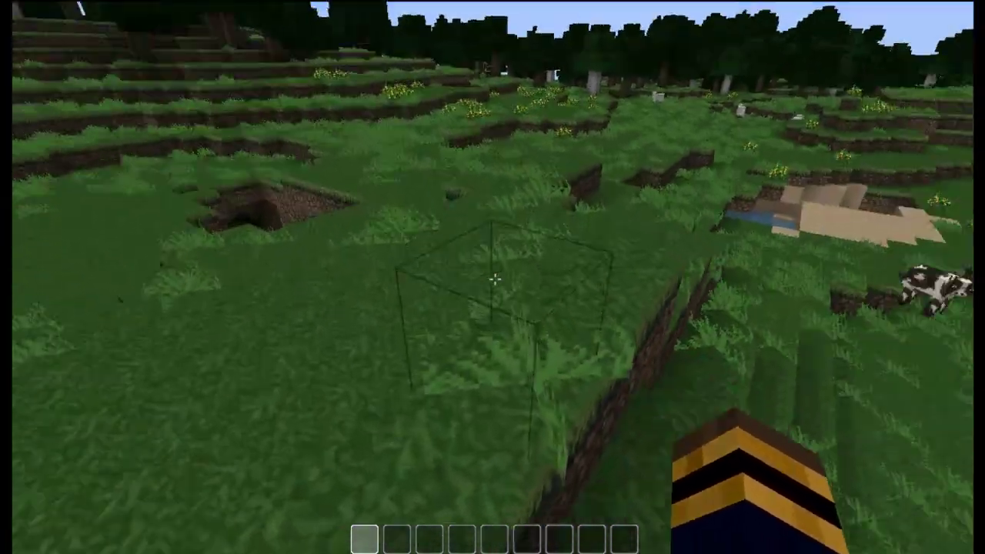
key("w")
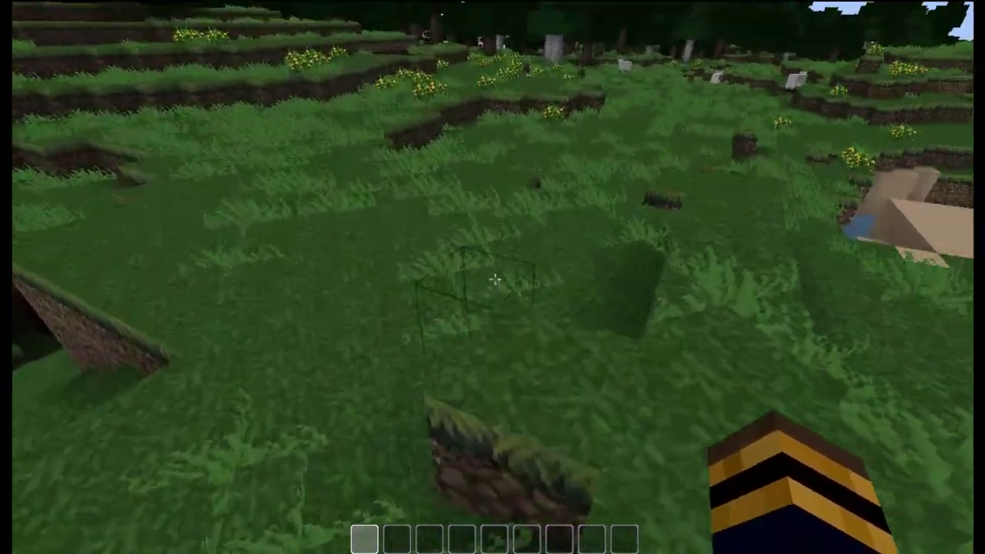
key("w")
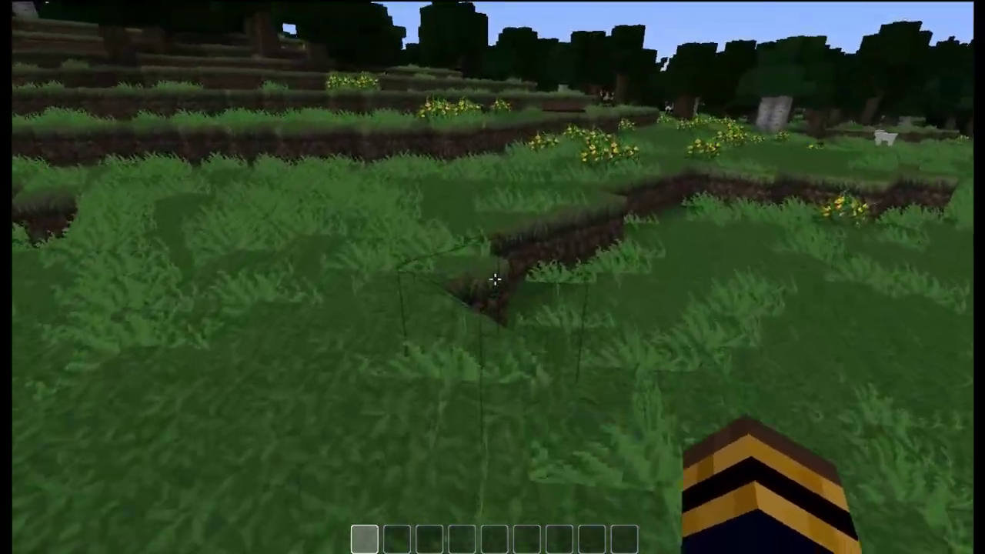
key("w")
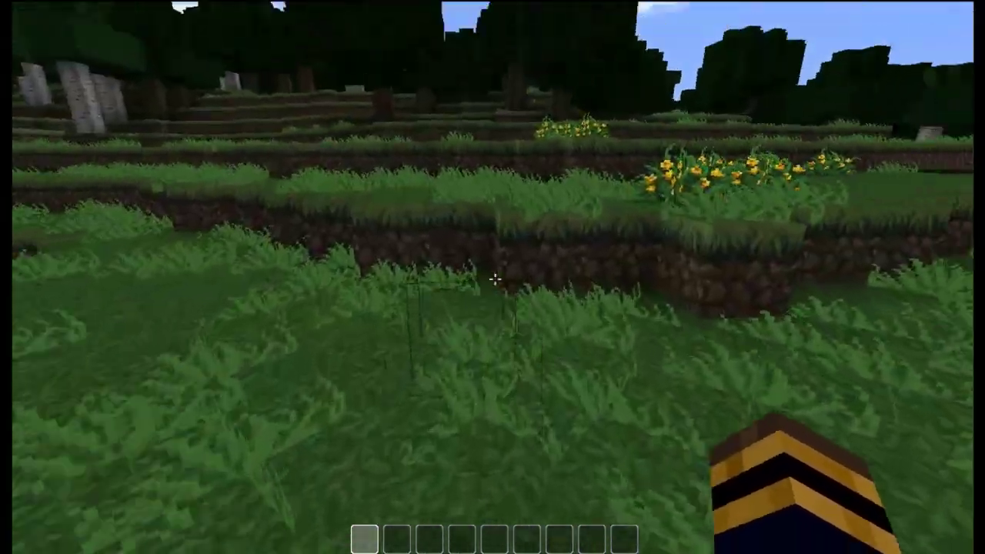
key("space")
key("w")
key("space")
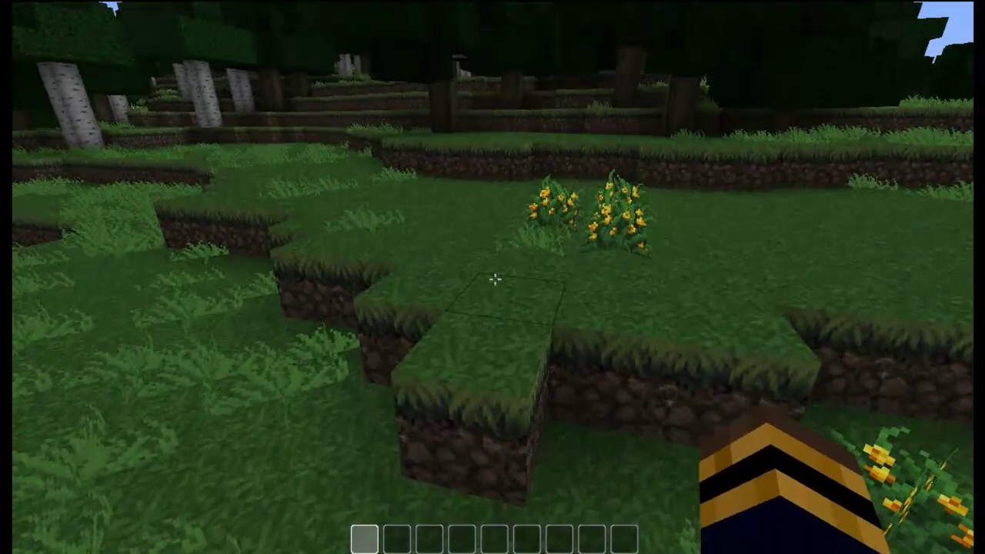
key("w")
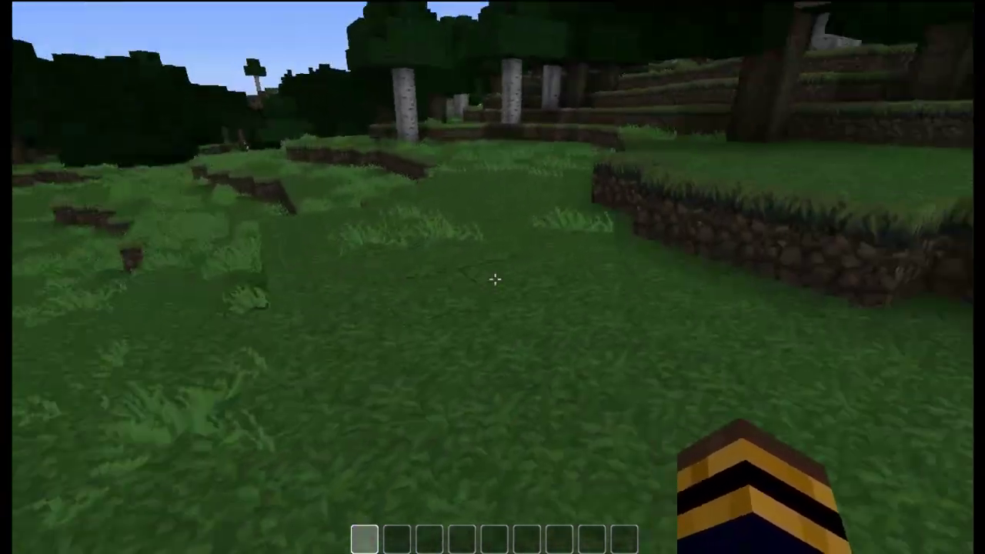
key("w")
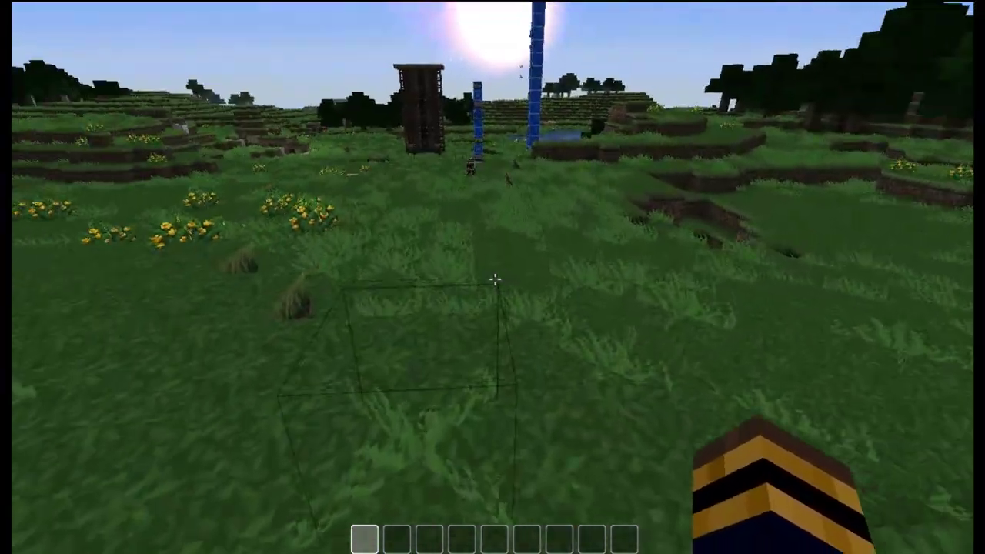
Set the home point at the current spot in the meadow with the /sethome command.
key("slash")
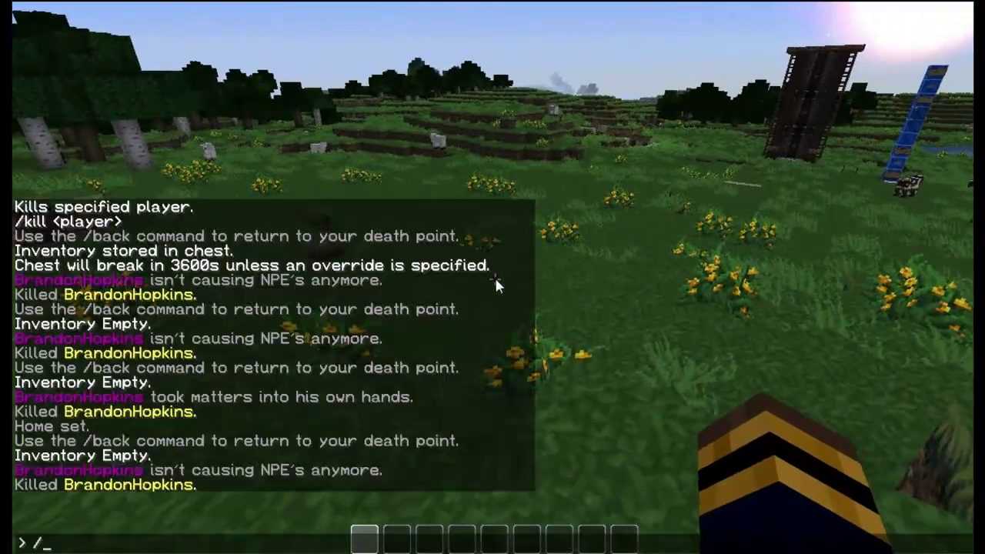
type("sehome")
key("Return")
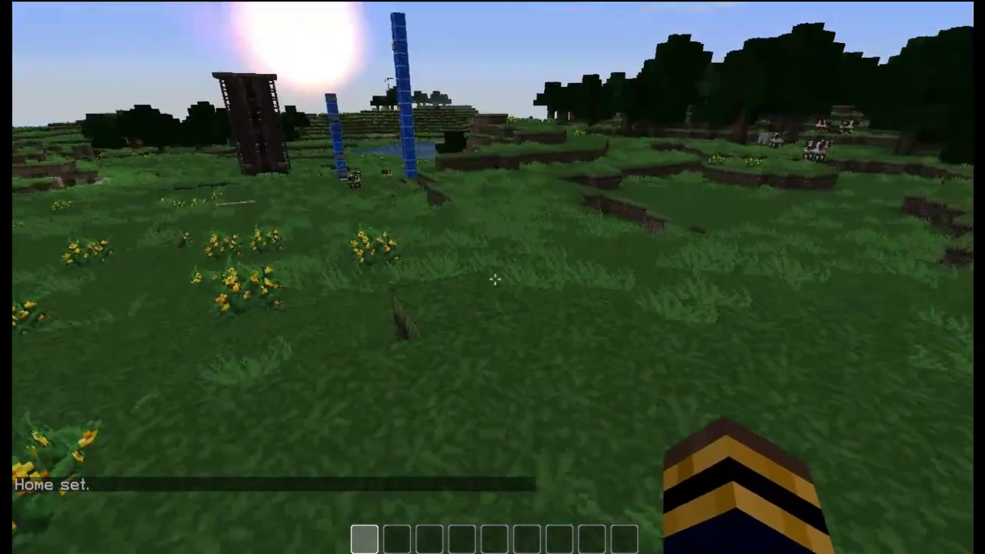
Kill your own character with the /kill command and return to the home point with /home.
key("t")
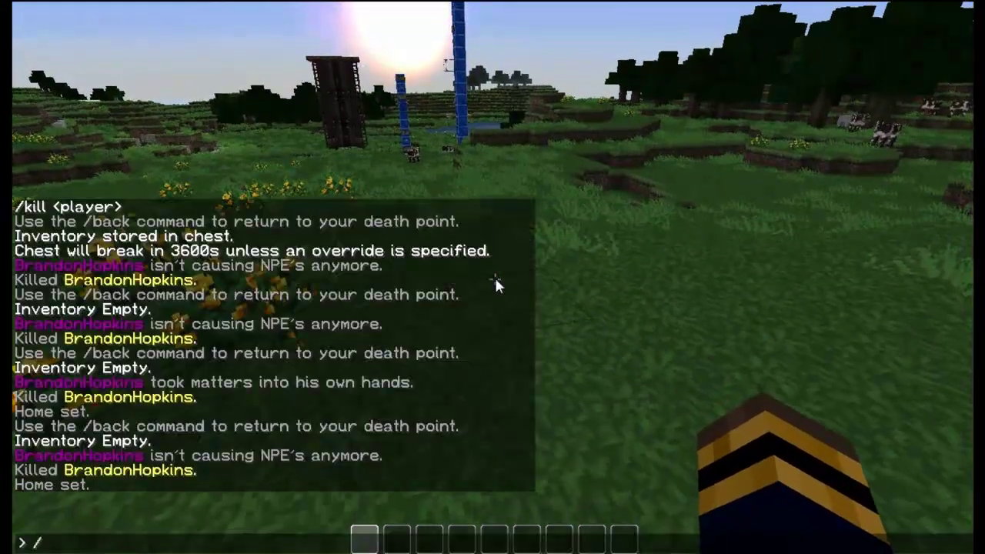
type("/kill bra")
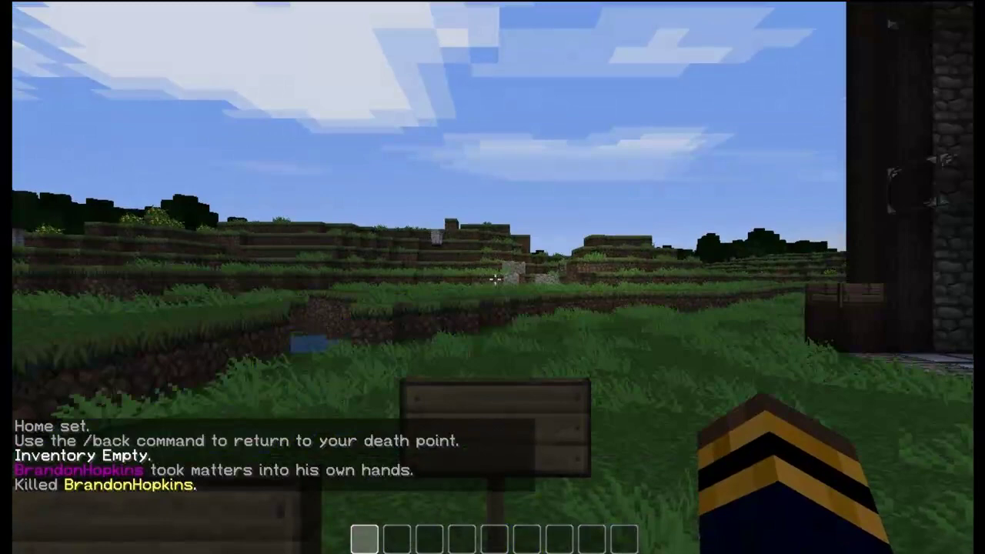
key("t")
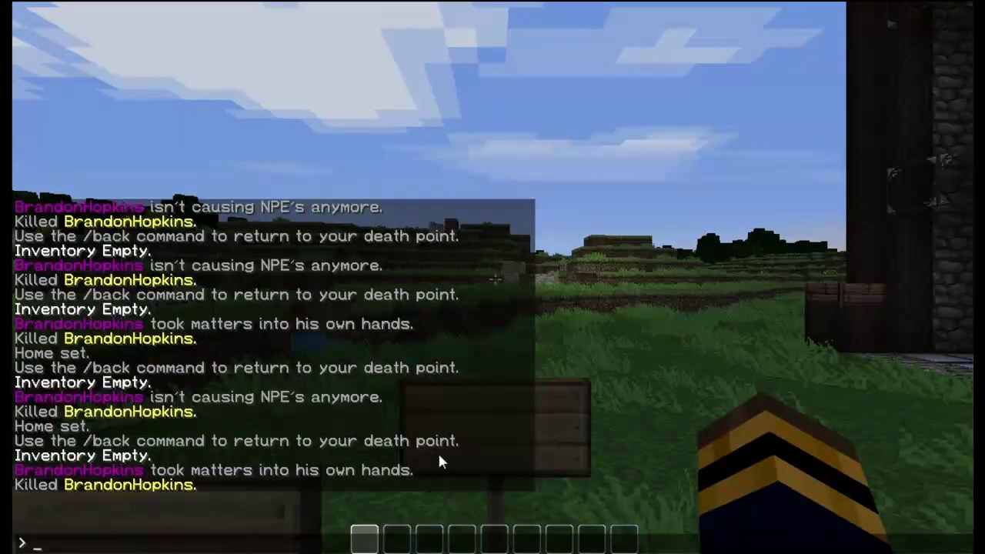
type("/home")
key("Return")
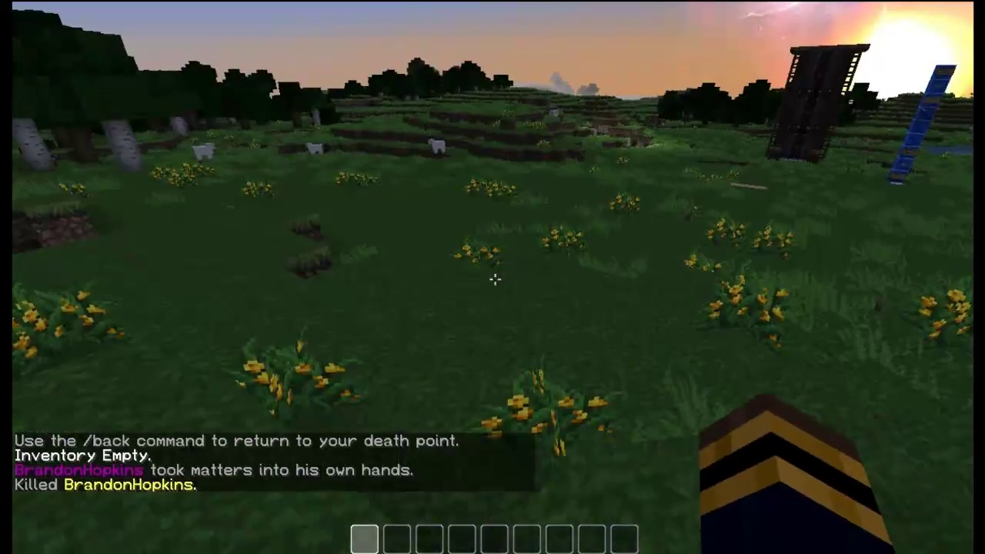
Walk around the home point to find the RIP gravestone sign marking the death, go up to it and hit it.
key("w")
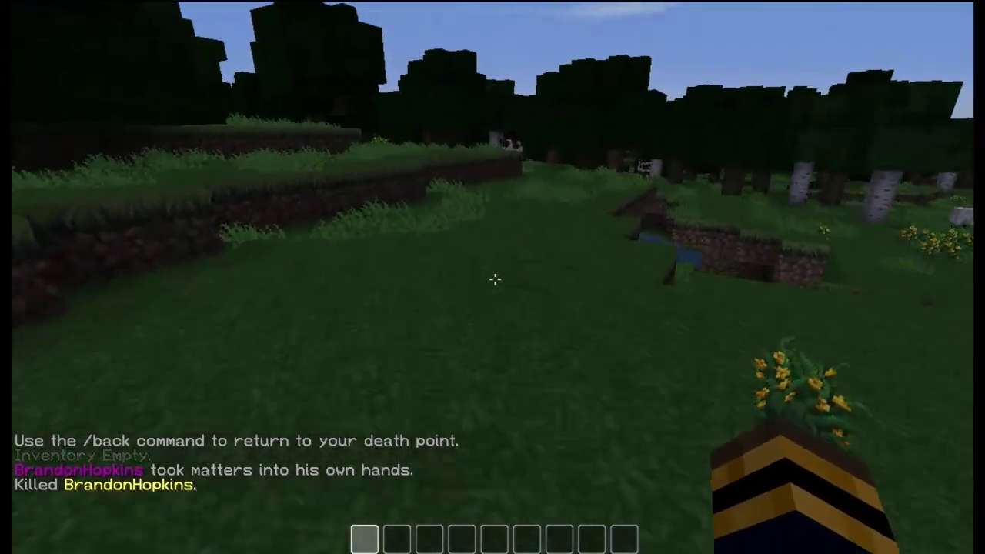
key("w")
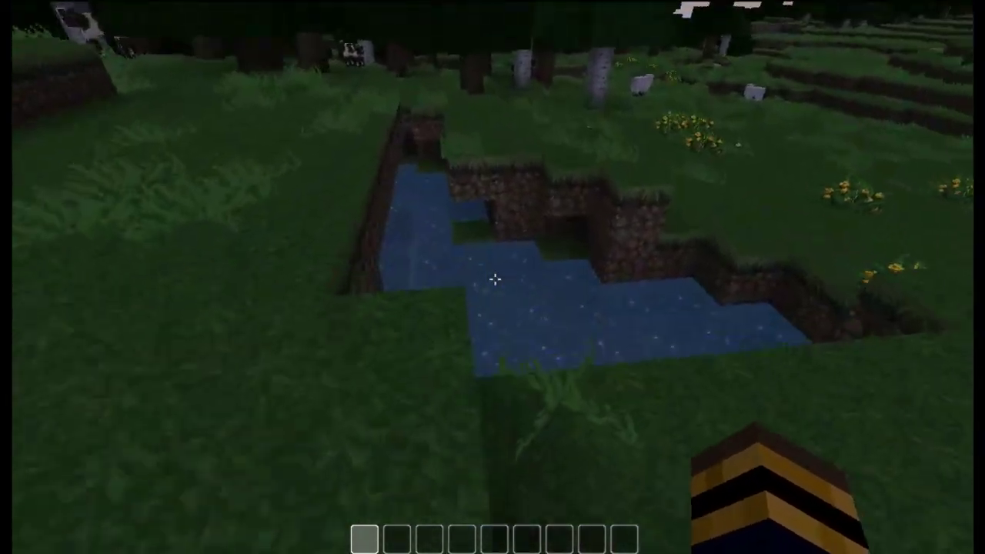
left_click(495, 280)
mouse_move(494, 279)
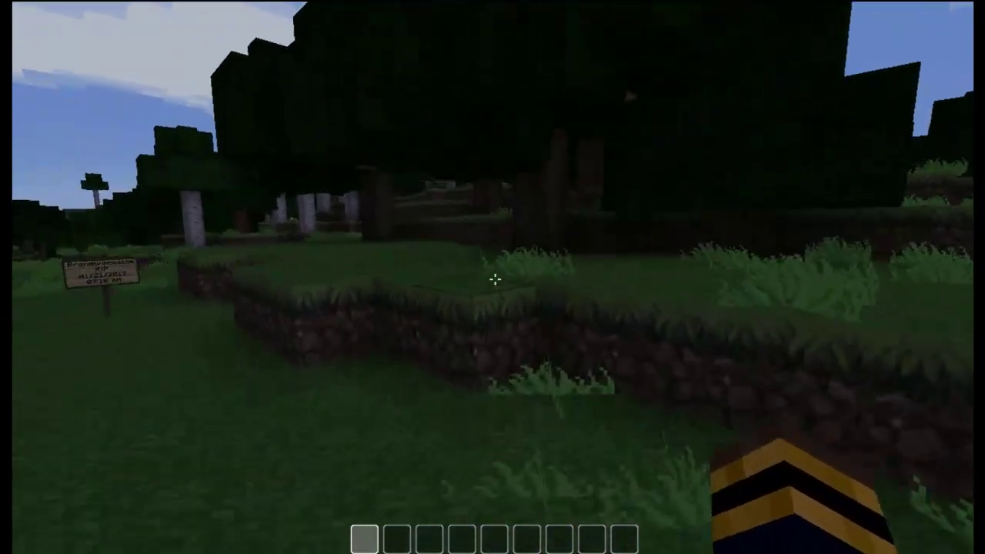
key("w")
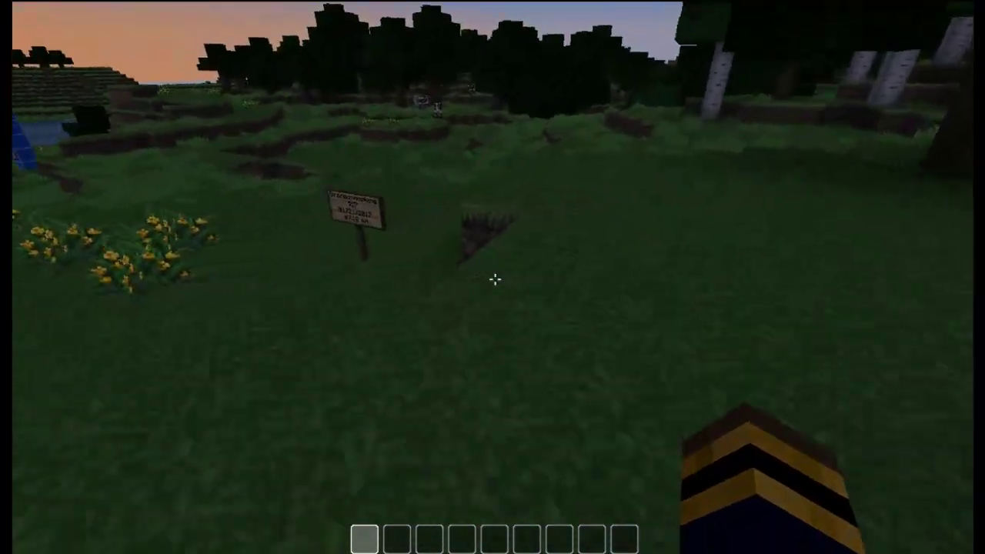
key("d")
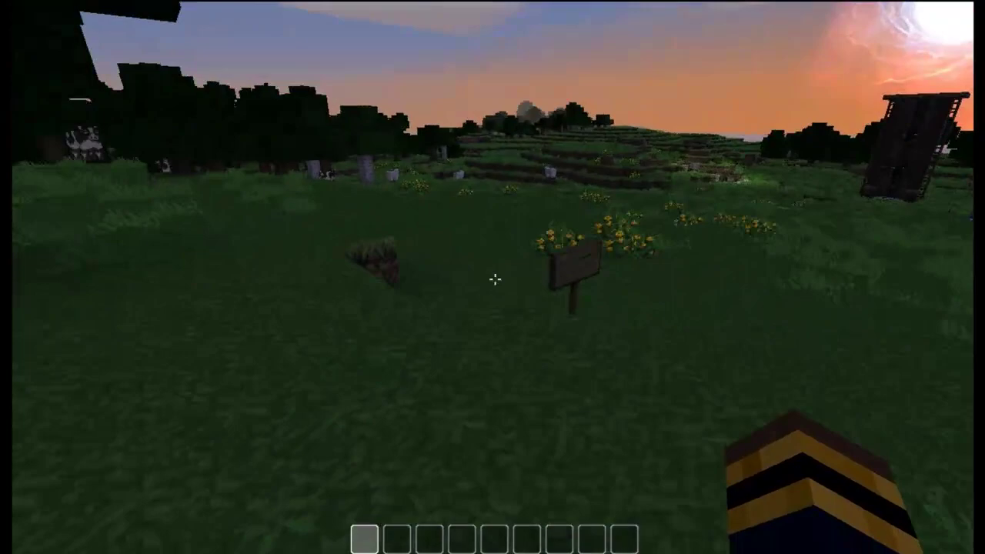
key("w")
key("a")
key("w")
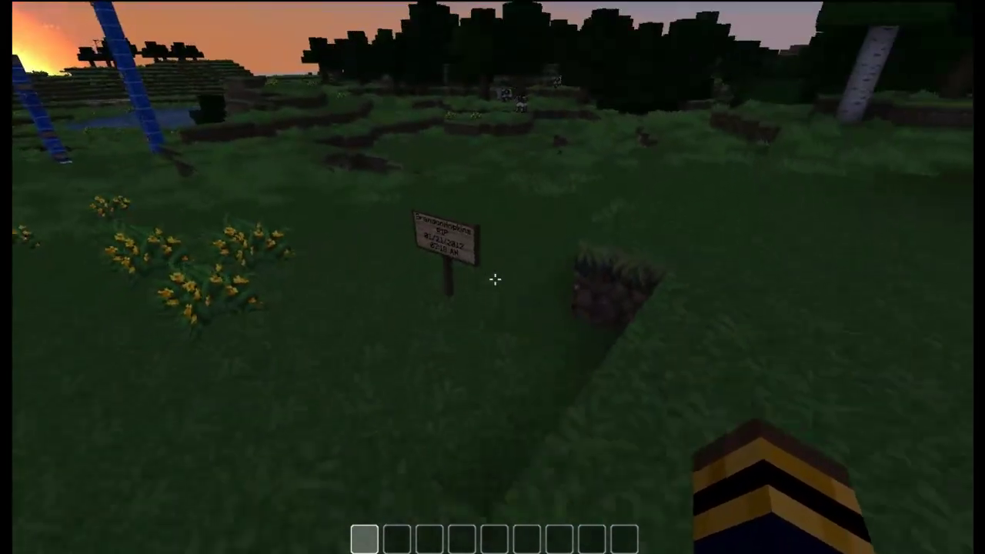
key("w")
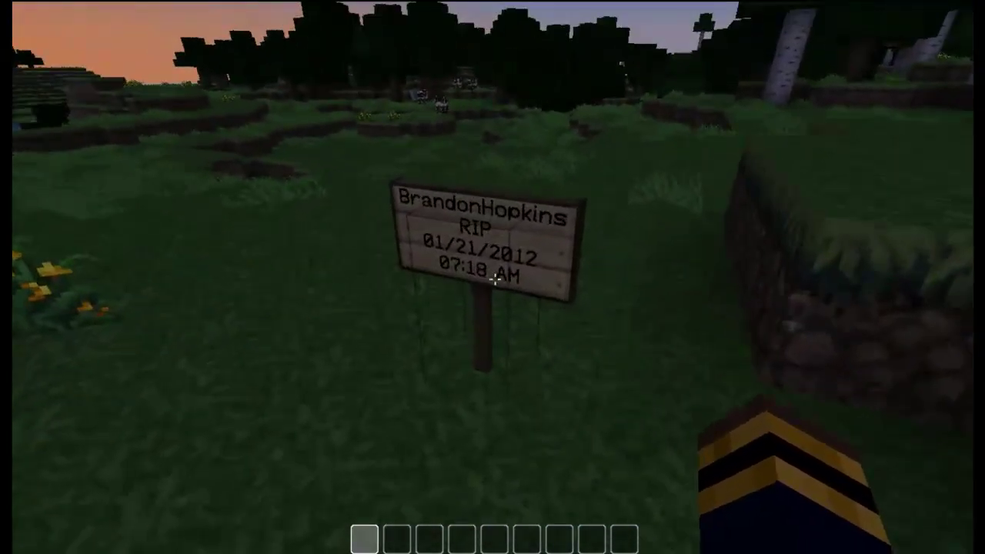
left_click(495, 279)
left_click(495, 279)
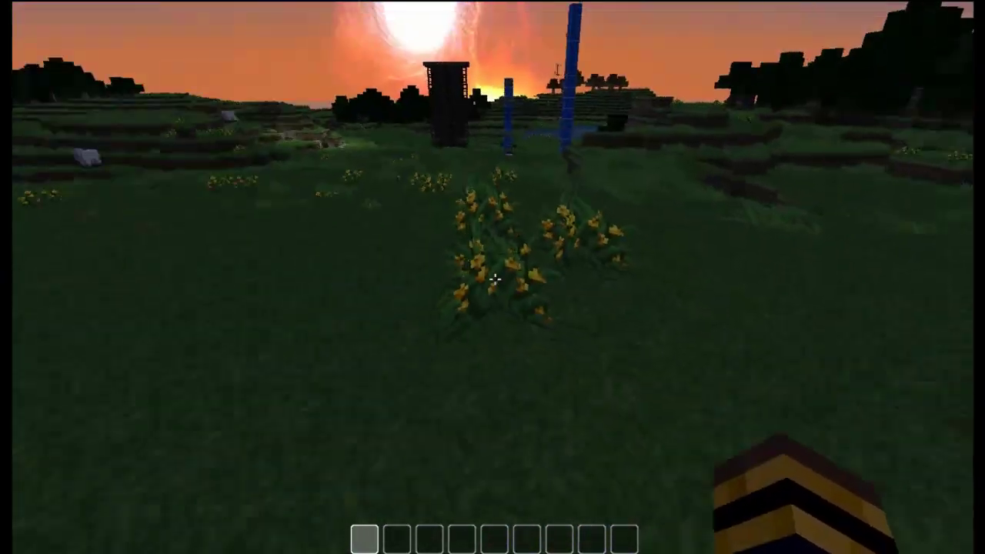
Give yourself a stack of stone with the command /i 1.
mouse_move(495, 279)
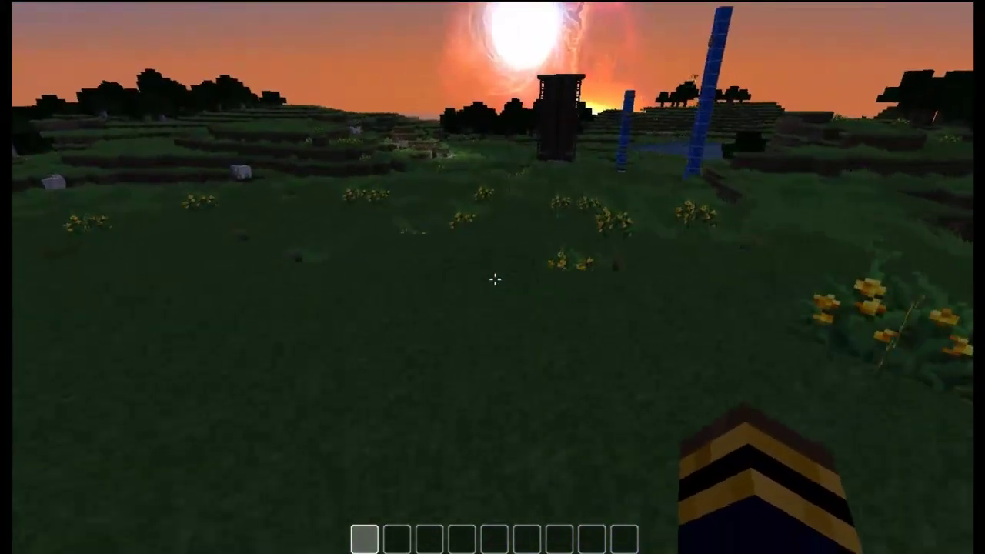
key("t")
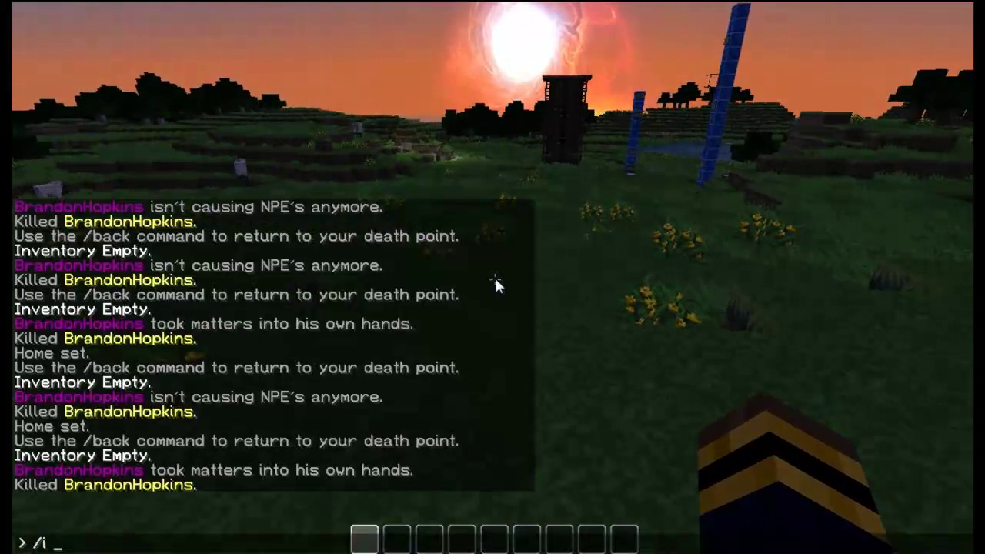
type("/i 1")
key("Return")
key("w")
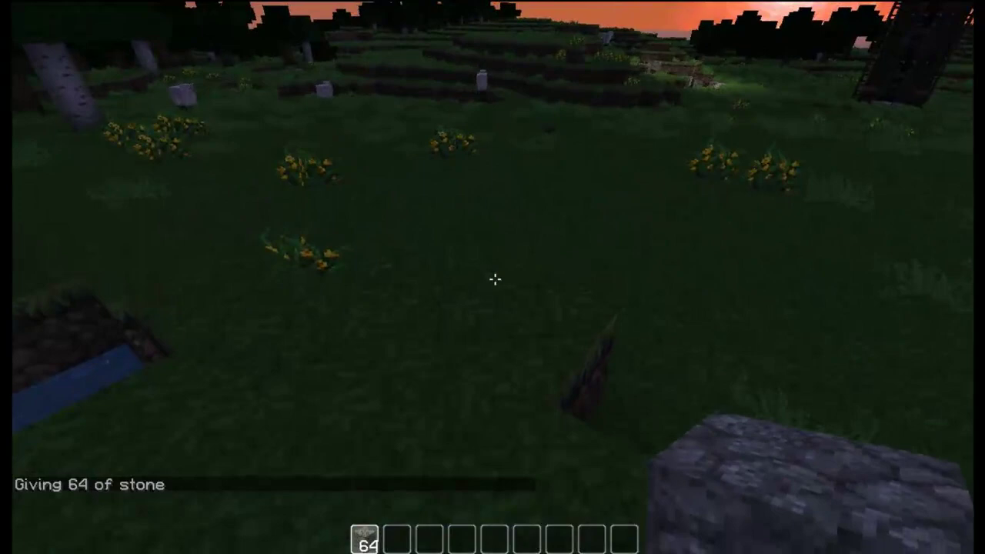
Kill your own character with /kill while carrying the stone, and respawn.
key("t")
type("/kill")
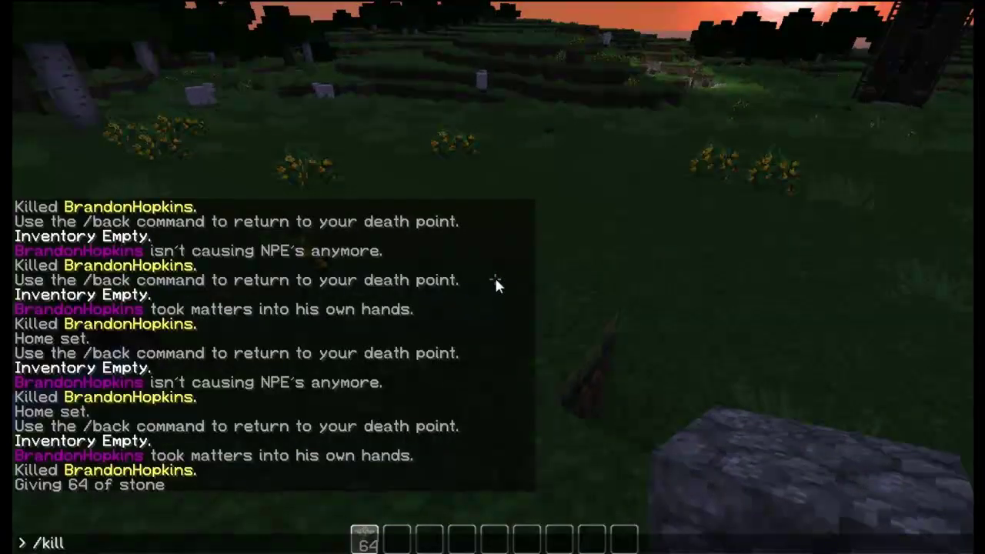
type(" bra")
key("Return")
left_click(495, 279)
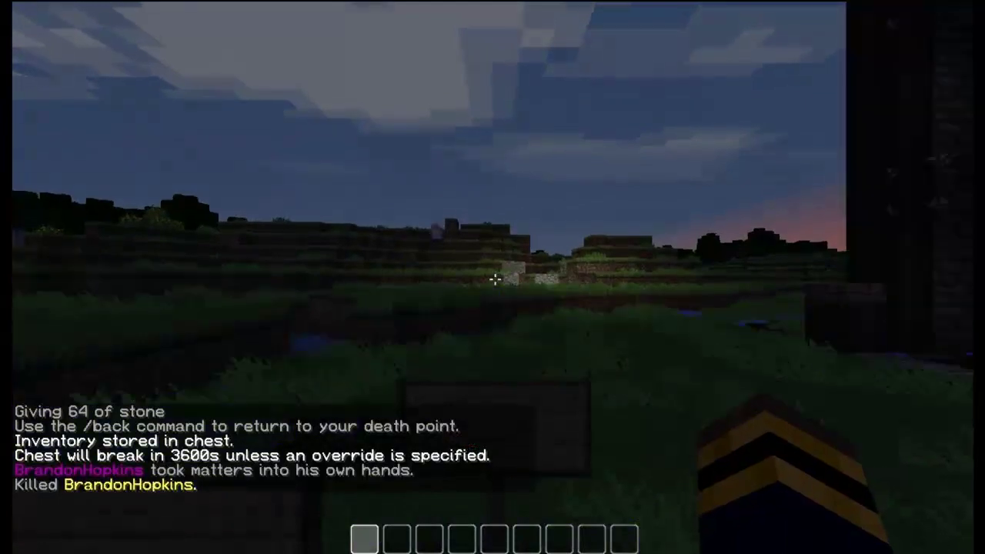
Teleport back to the home point with the /home command.
key("slash")
type("home")
key("Return")
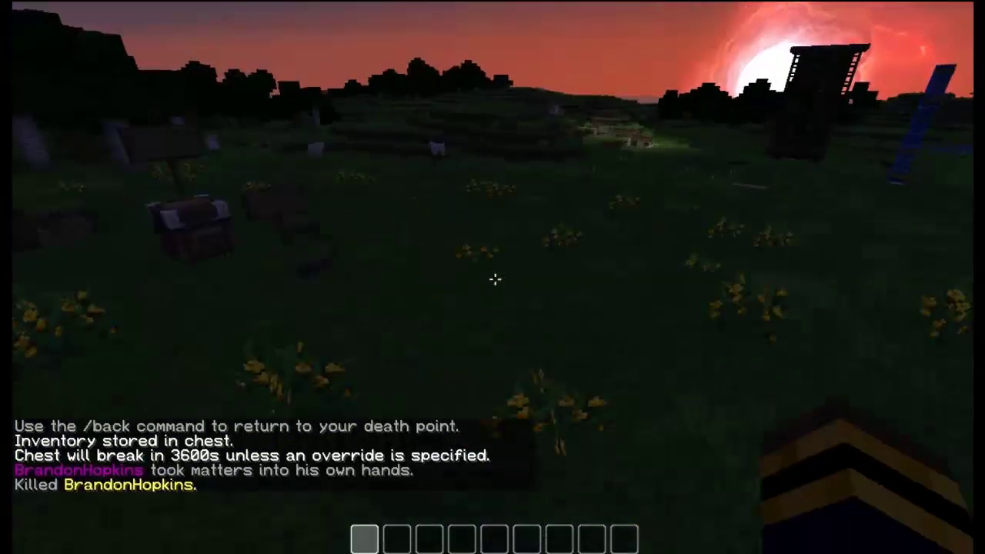
Walk to the death chest with the RIP sign and recover the 64 stone and a sign.
key("w")
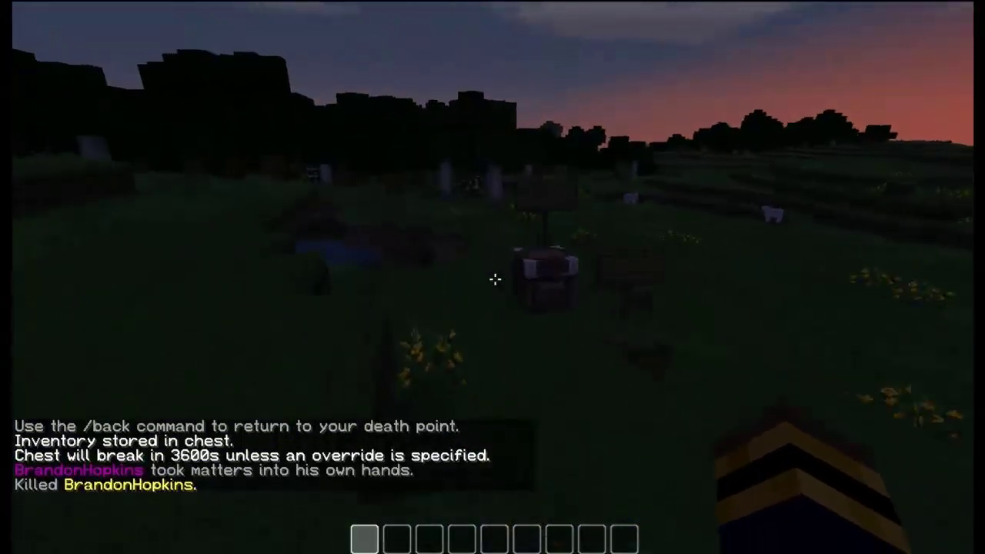
key("w")
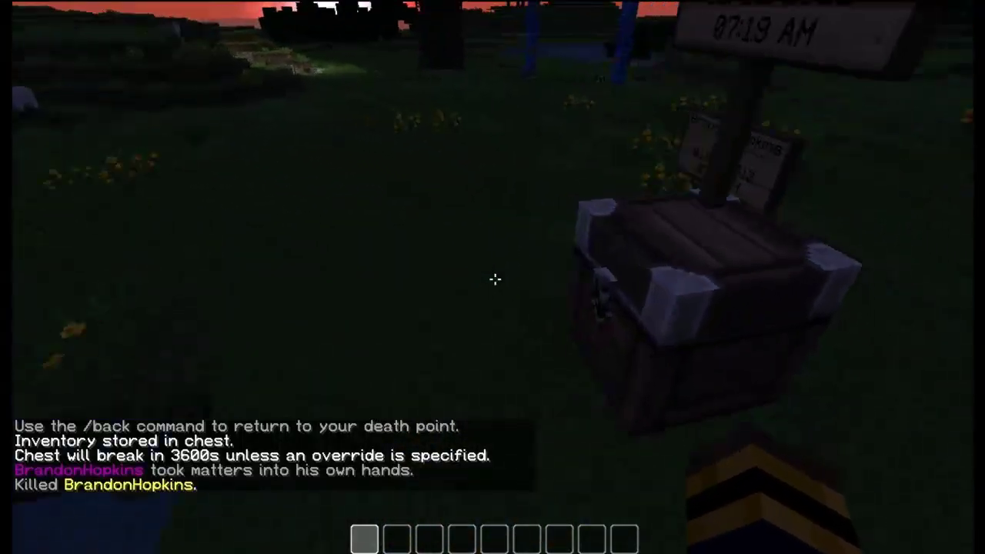
key("a")
key("d")
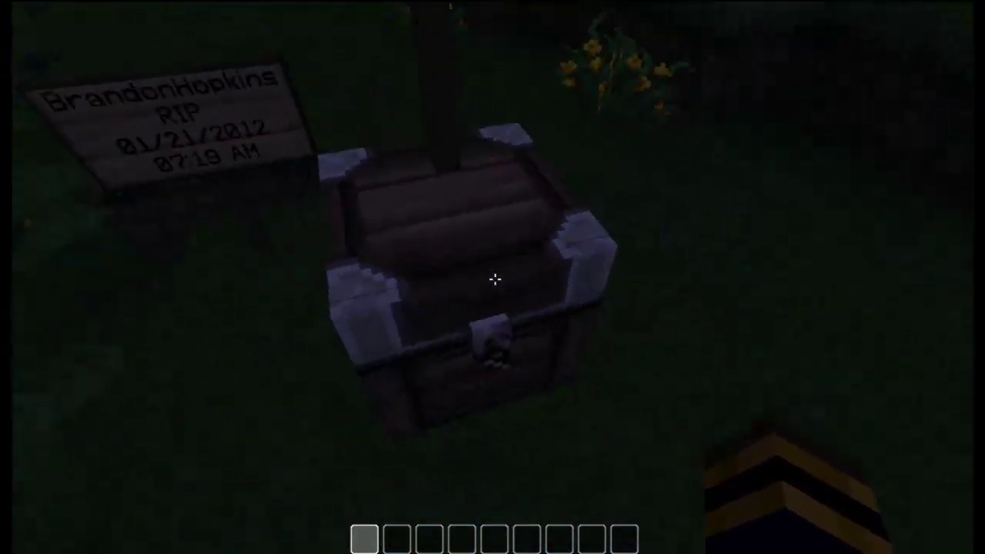
key("a")
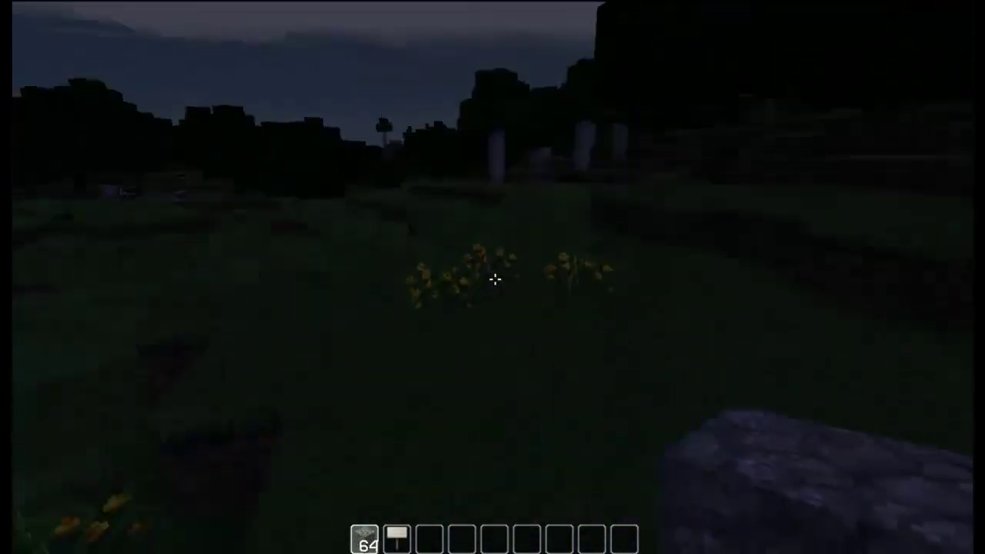
Teleport to the last death point with the /deathtp command and walk up to the RIP gravestone sign.
mouse_move(495, 280)
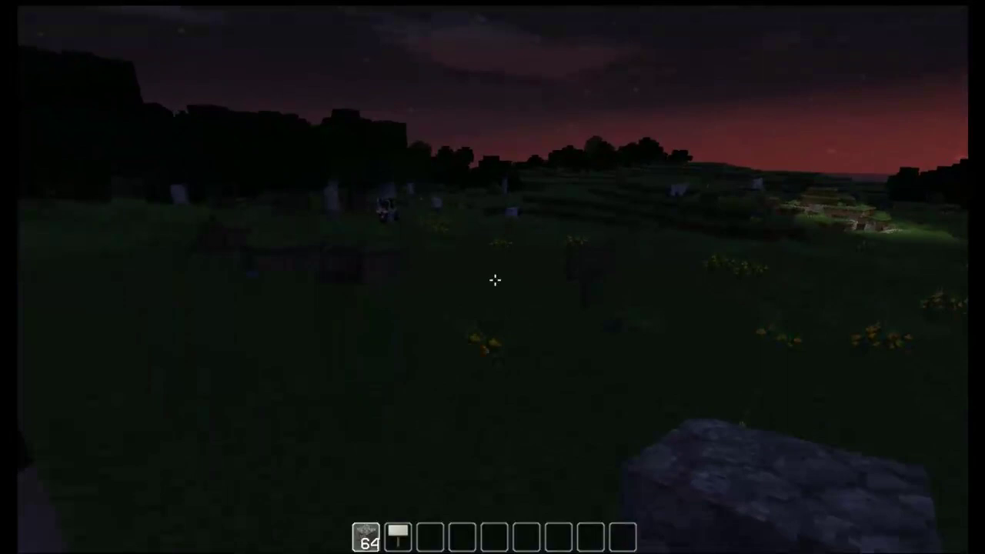
key("w")
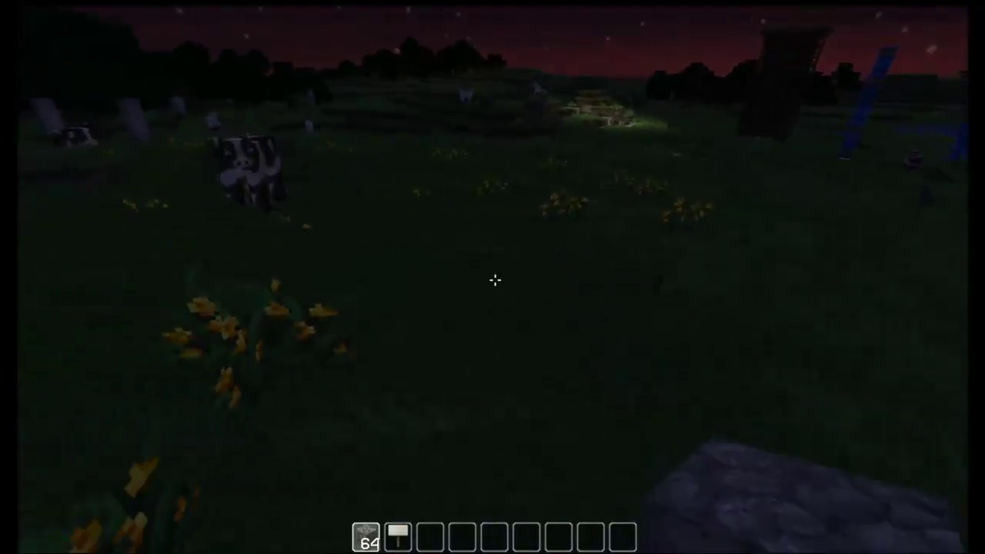
key("t")
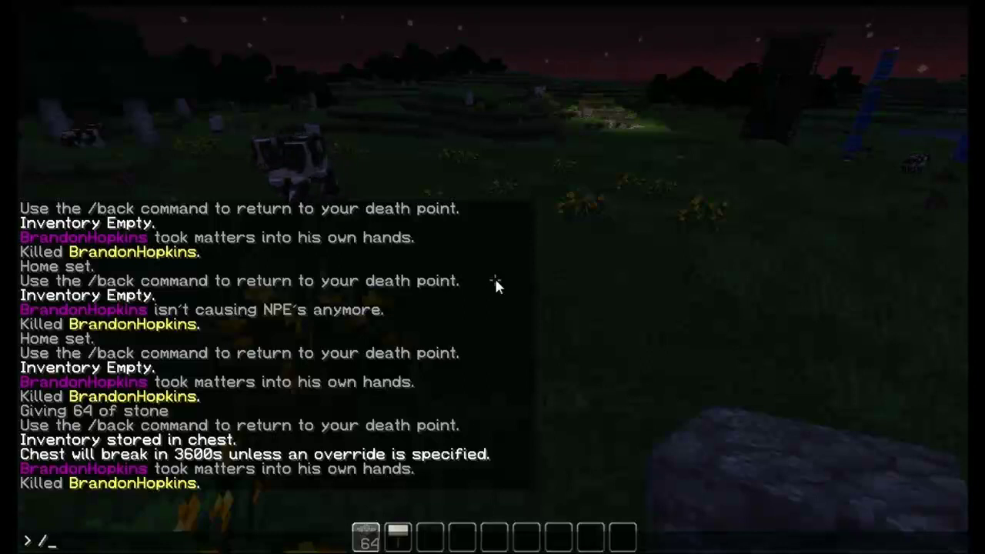
type("/deathtp")
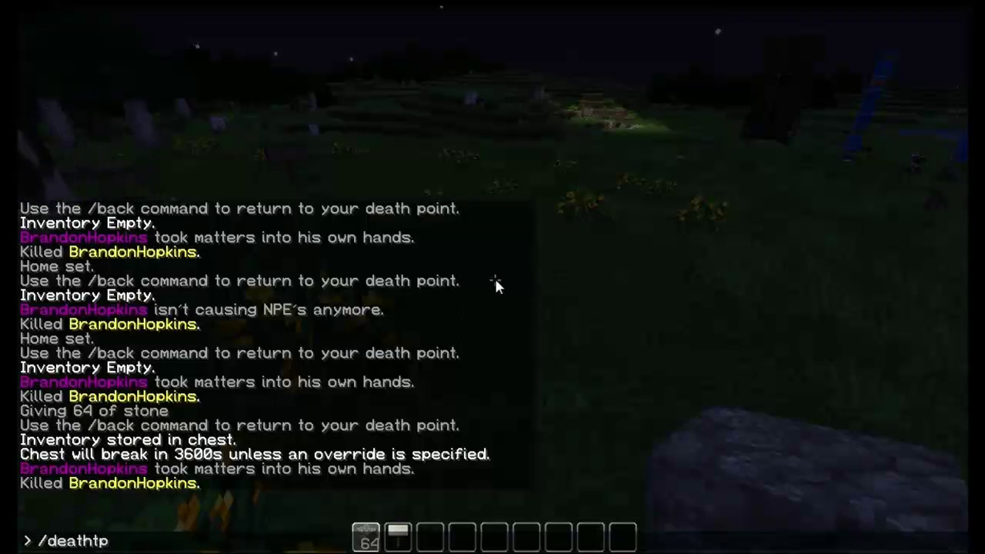
key("Return")
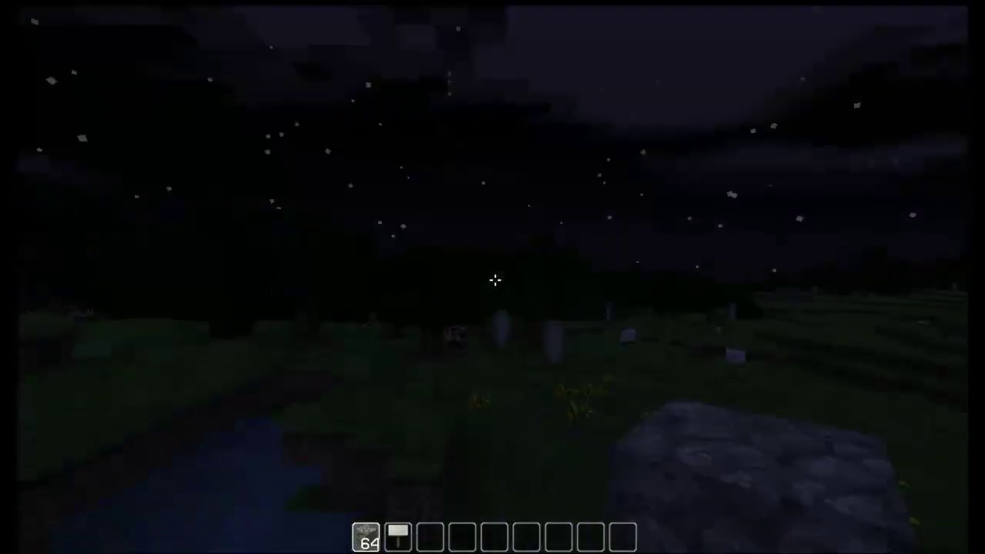
key("s")
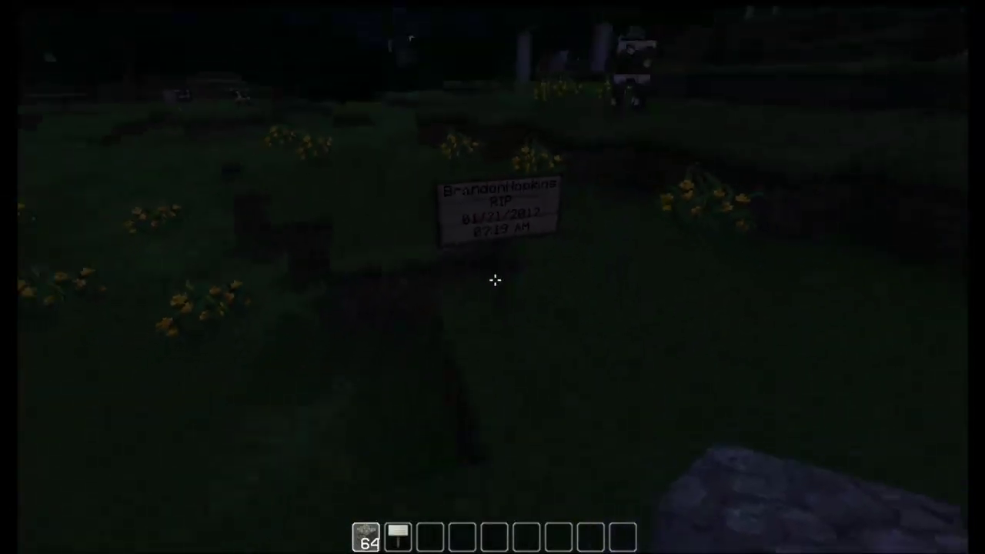
key("w")
key("w")
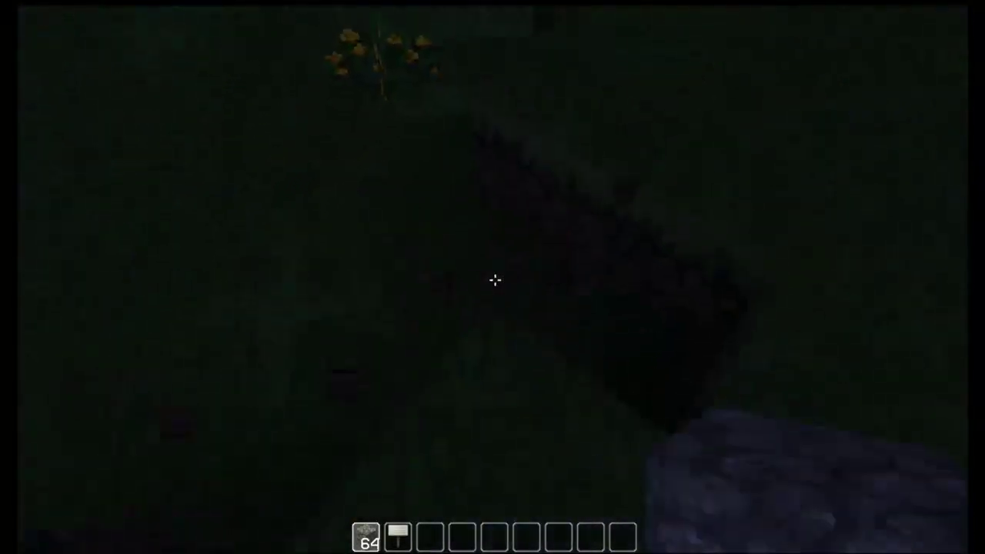
key("w")
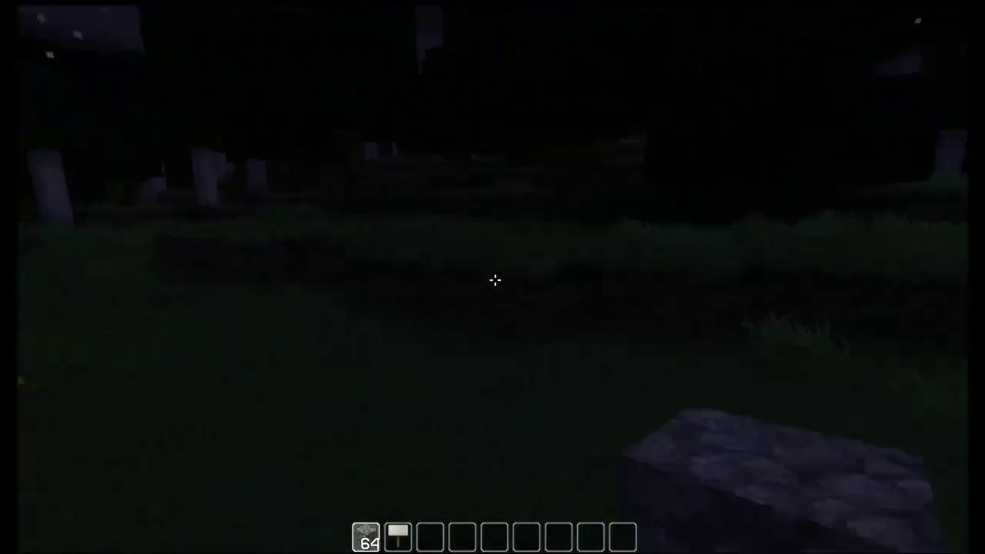
key("w")
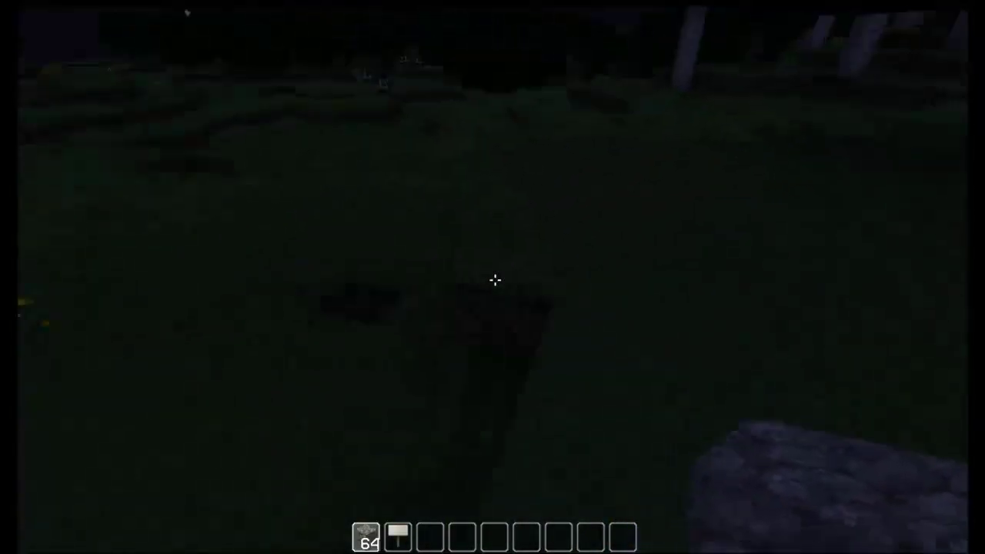
key("w")
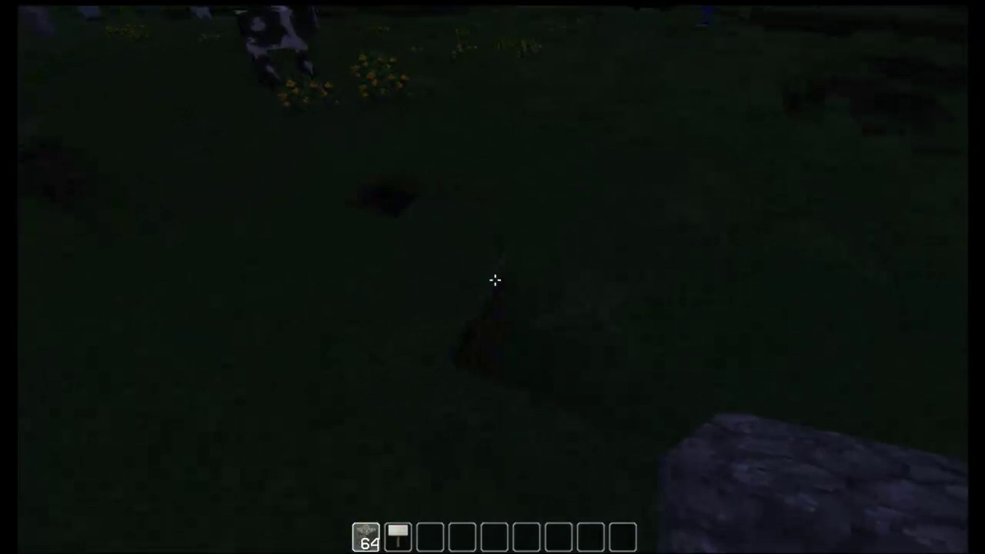
key("w")
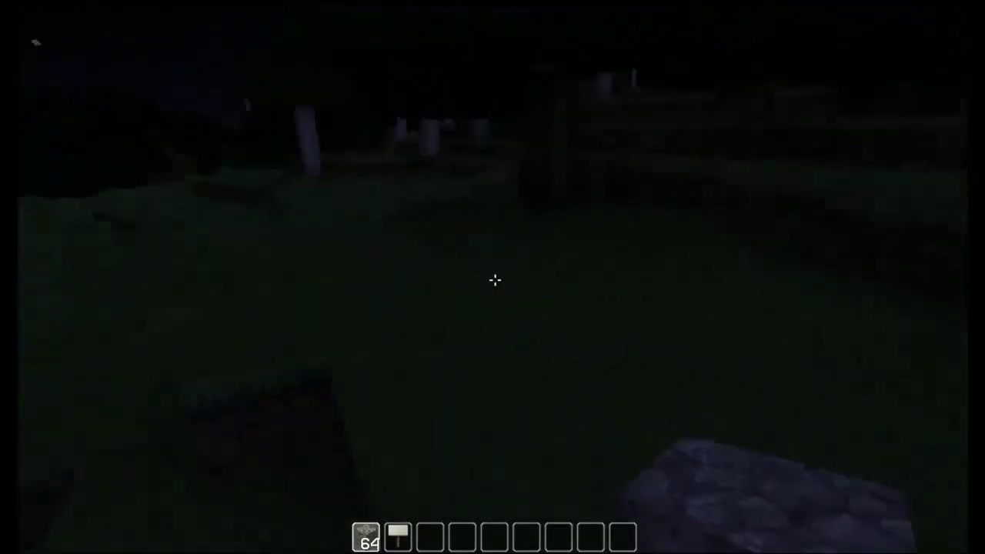
key("w")
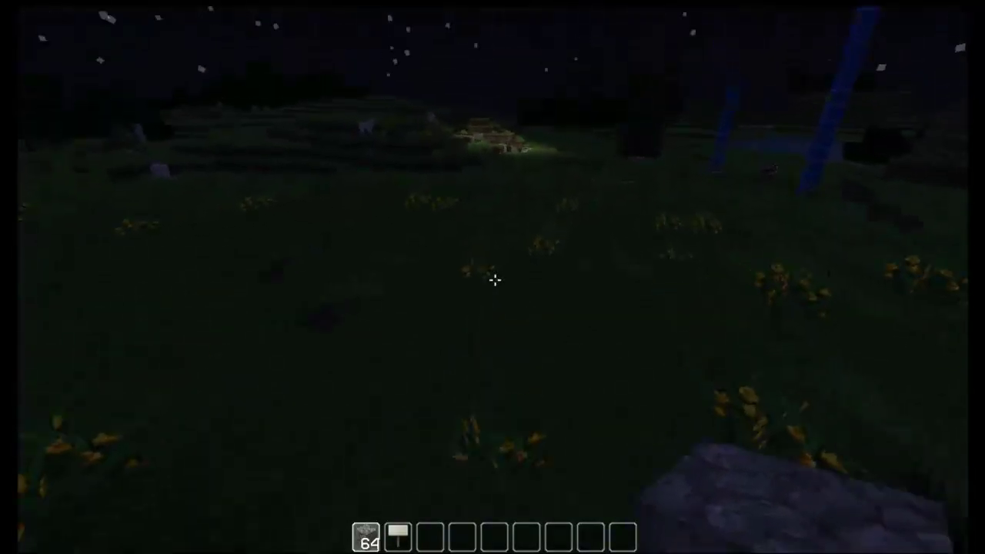
key("w")
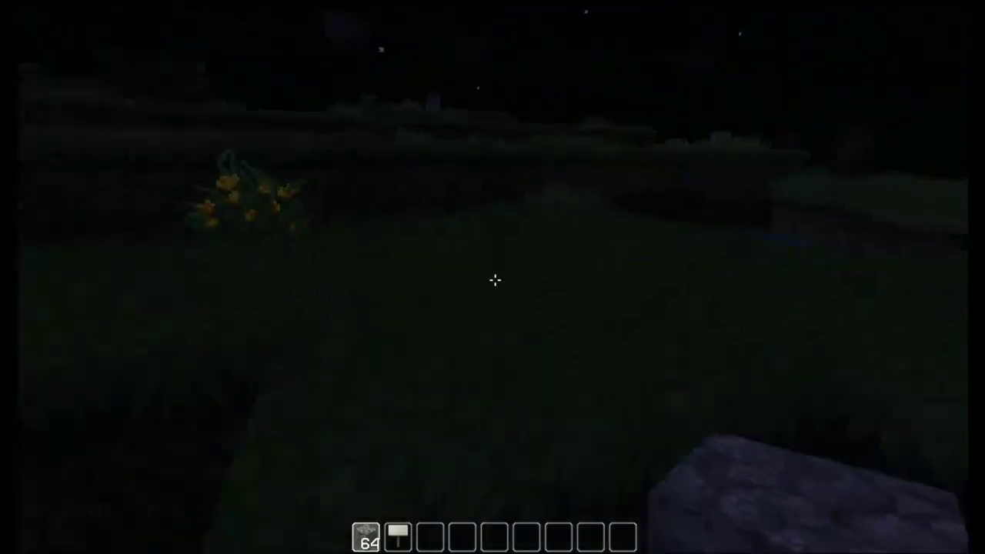
key("w")
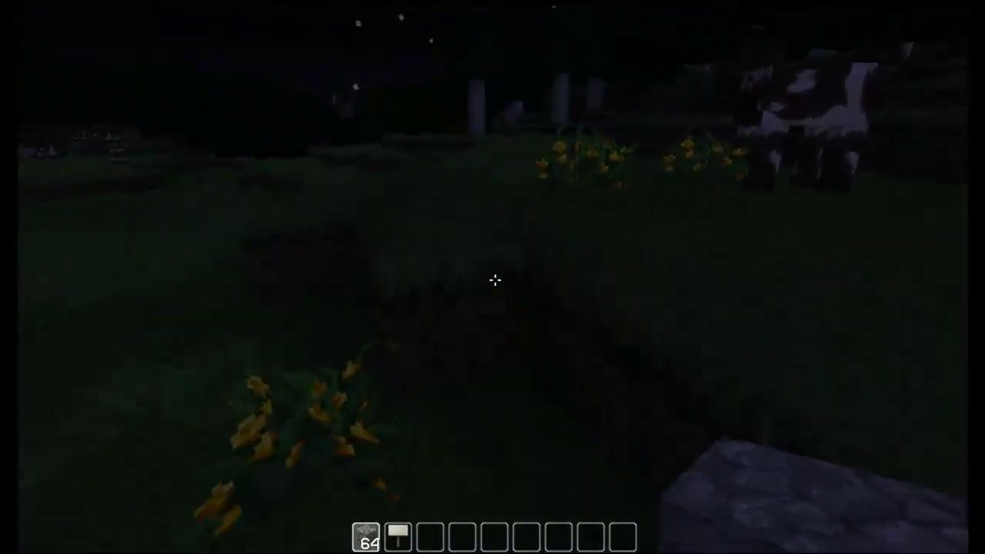
key("w")
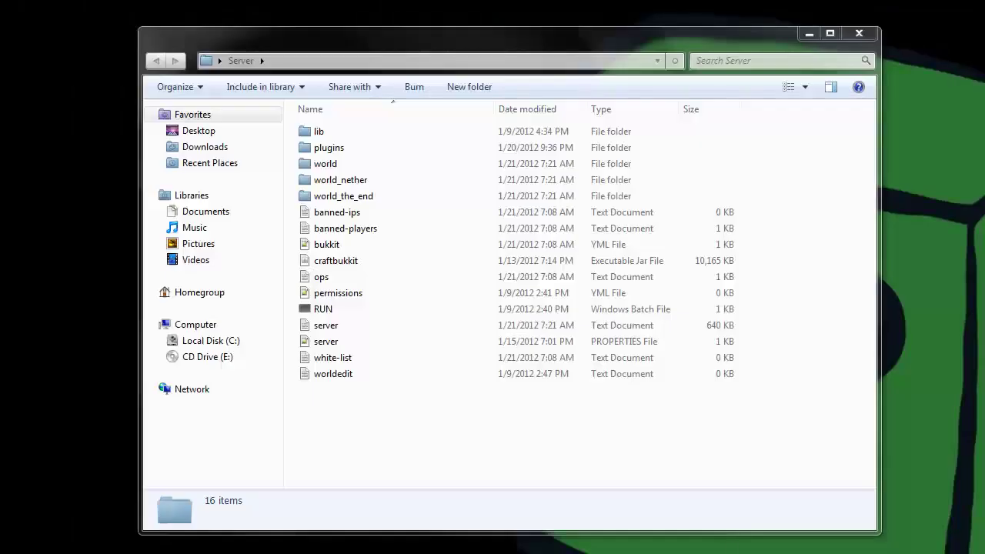
Switch to the Server folder and open config.yml from plugins\DeathTpPlus in Notepad++, going to the start of the file.
double_click(340, 150)
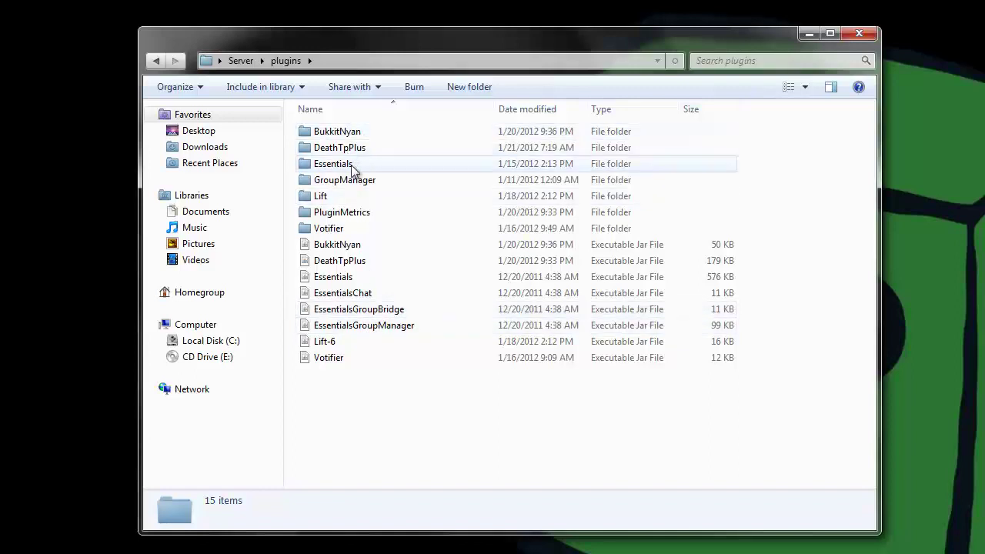
double_click(366, 150)
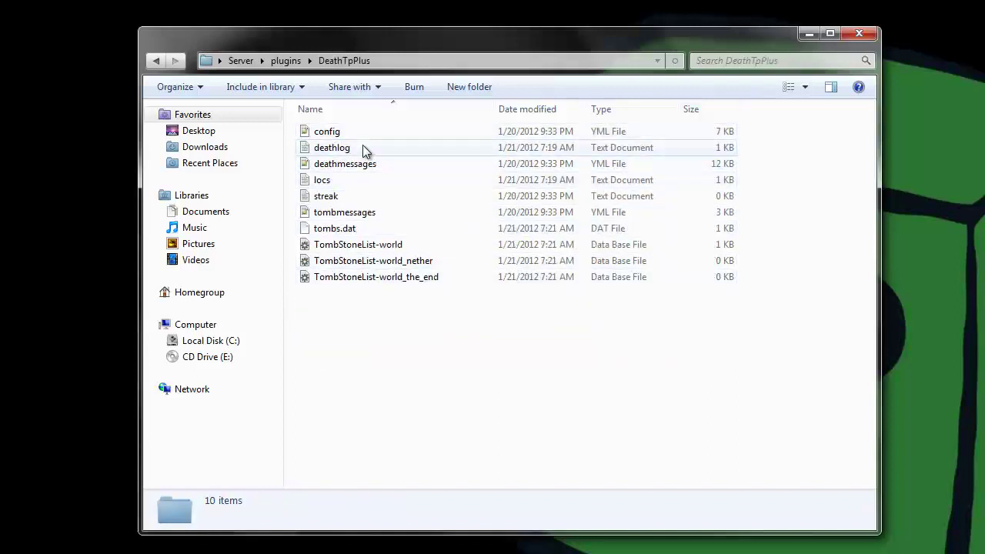
double_click(344, 132)
scroll(303, 342, "up", 20)
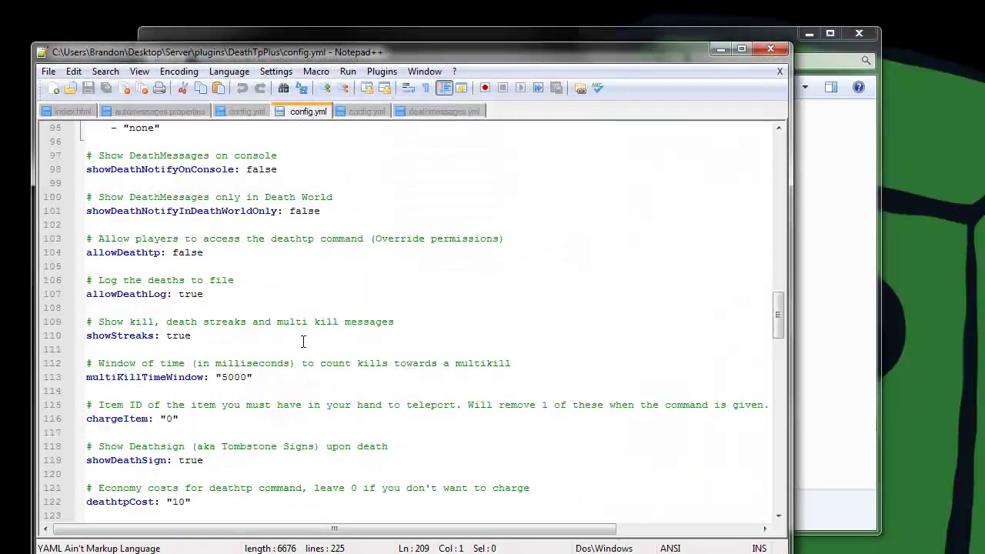
scroll(303, 342, "up", 5)
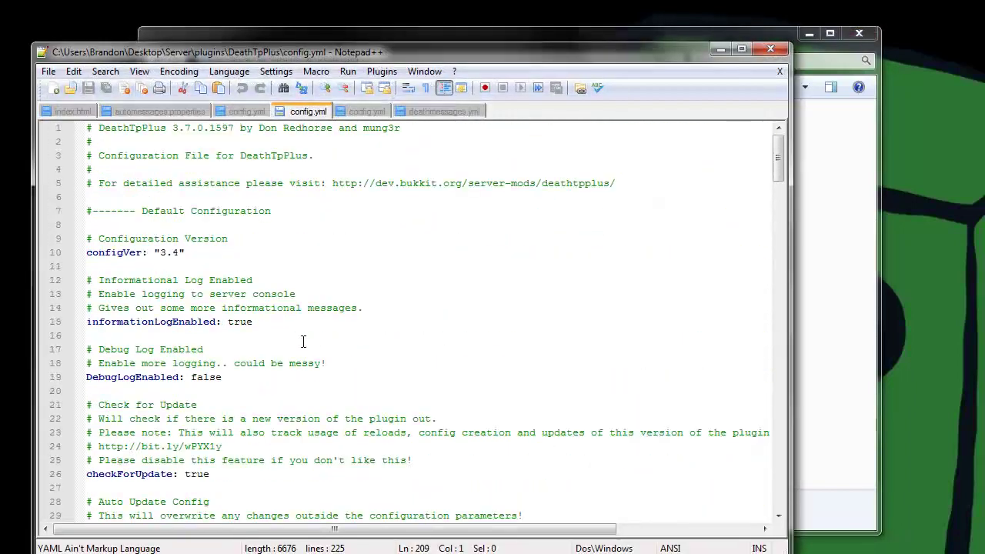
Review the default configuration settings, from logging and update checks through date and time formats to the enableLockette option.
scroll(289, 343, "down", 2)
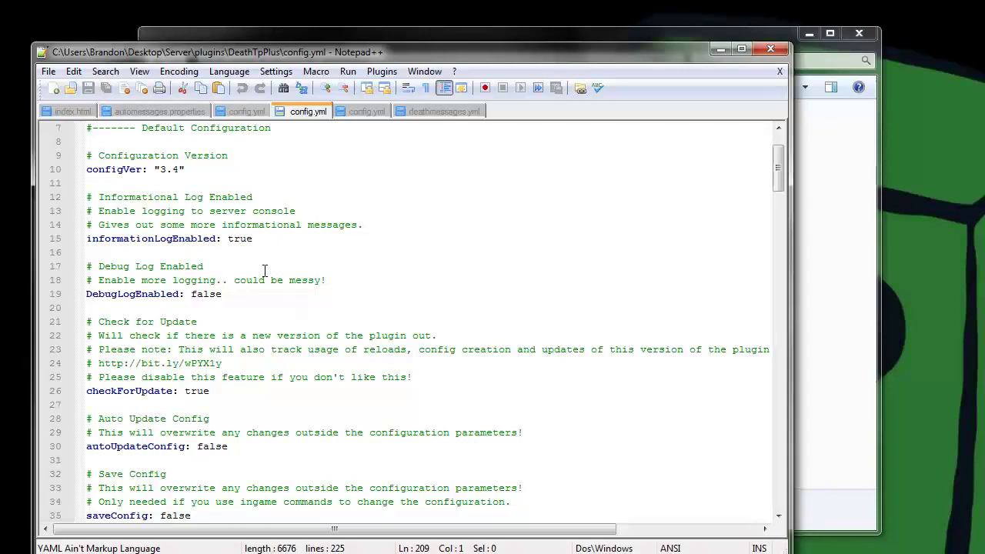
scroll(237, 280, "down", 4)
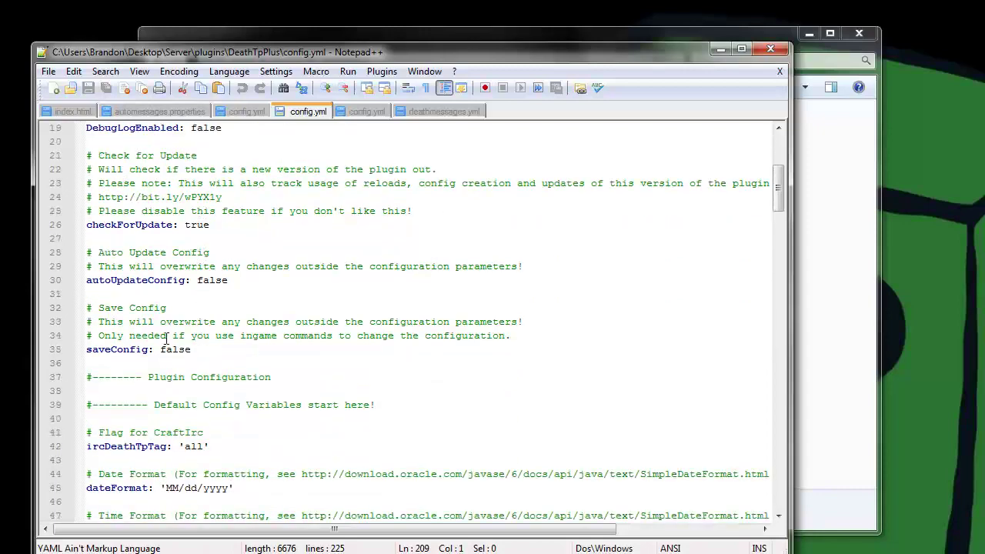
scroll(164, 401, "down", 3)
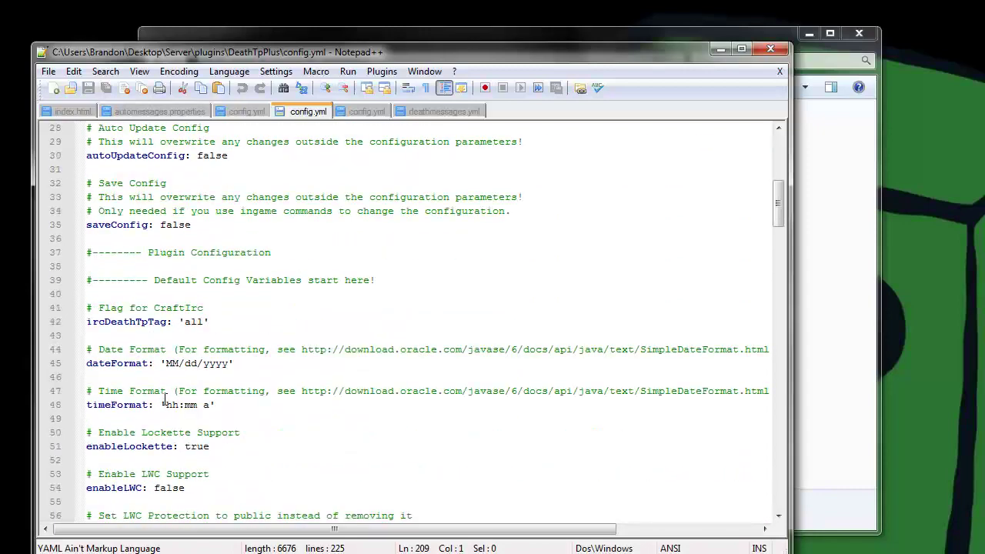
scroll(214, 386, "down", 2)
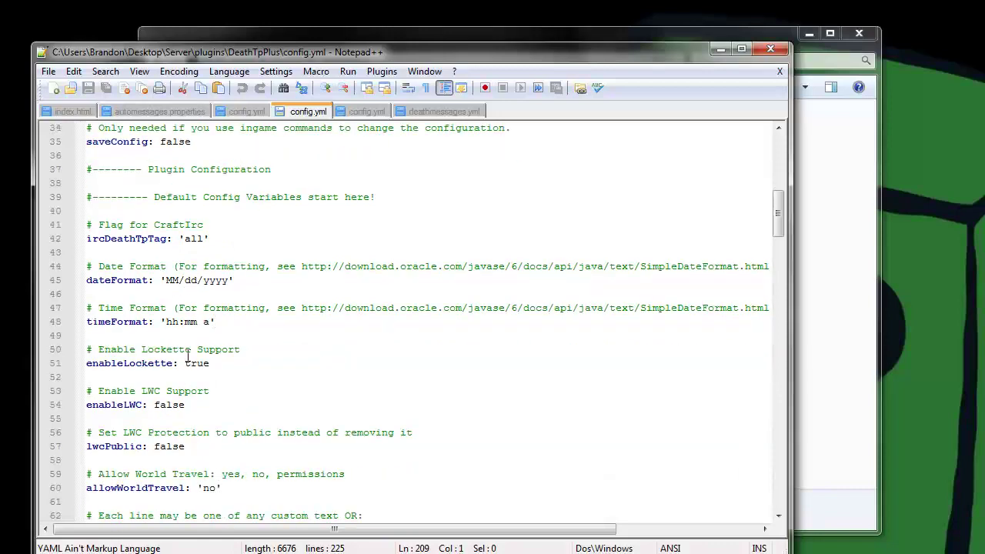
scroll(177, 370, "down", 2)
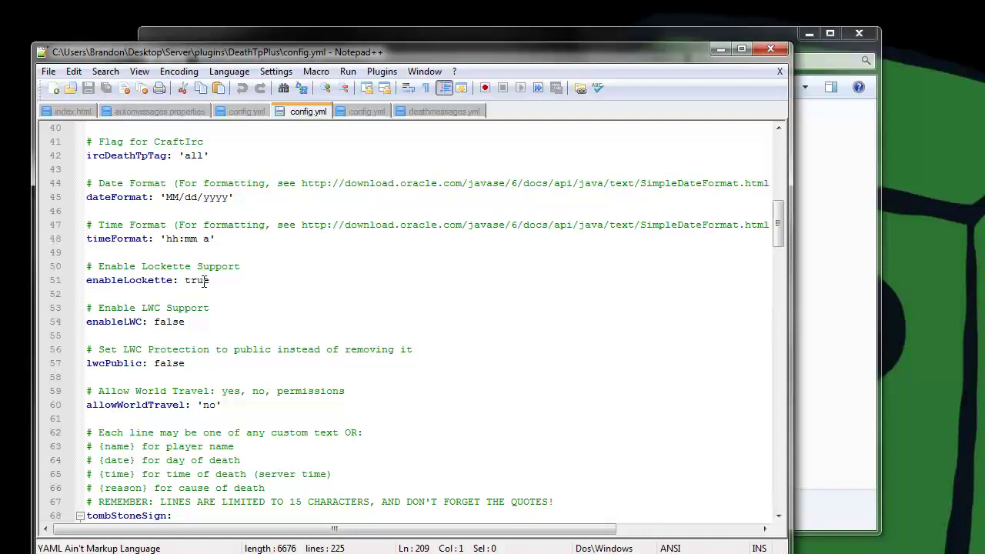
left_click(215, 282)
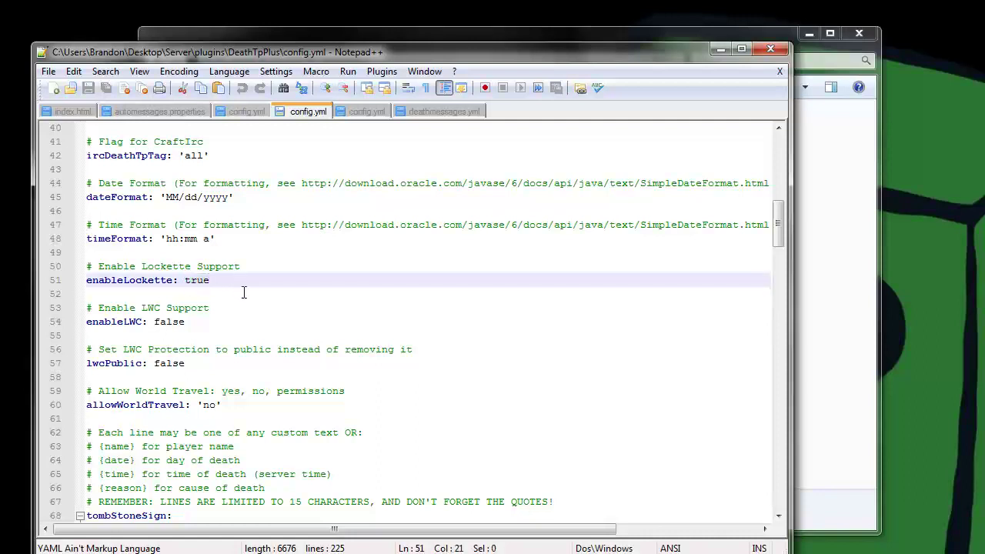
Examine the tombStoneSign lines and the placeholders available for the gravestone text, including {reason} and {date}.
scroll(203, 342, "down", 1)
scroll(170, 344, "down", 3)
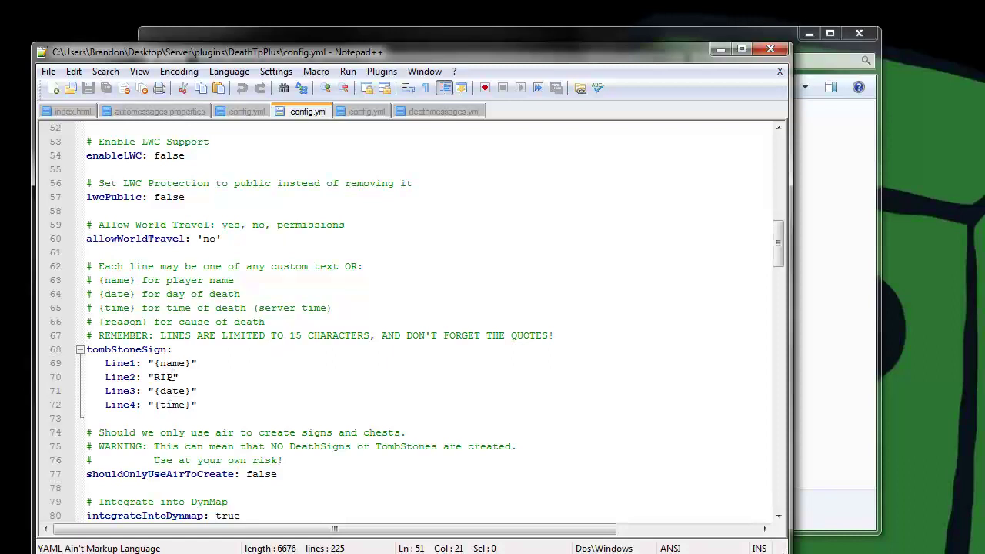
left_click_drag(171, 375, 155, 377)
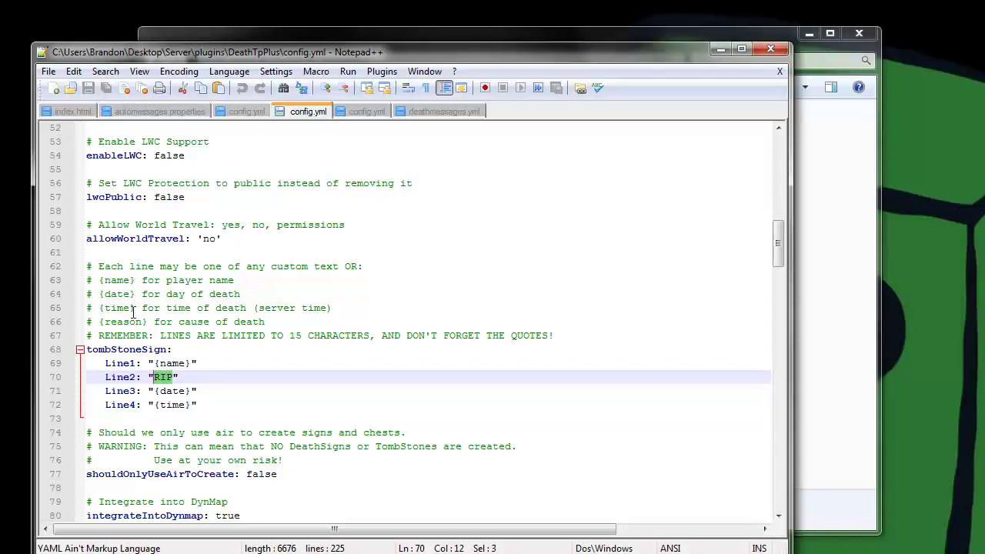
left_click_drag(148, 321, 103, 329)
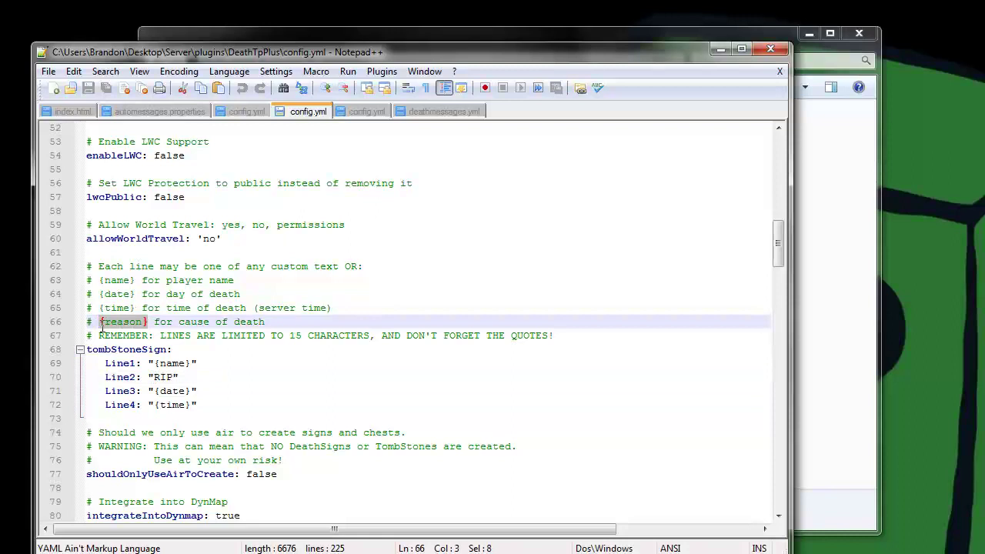
left_click(166, 391)
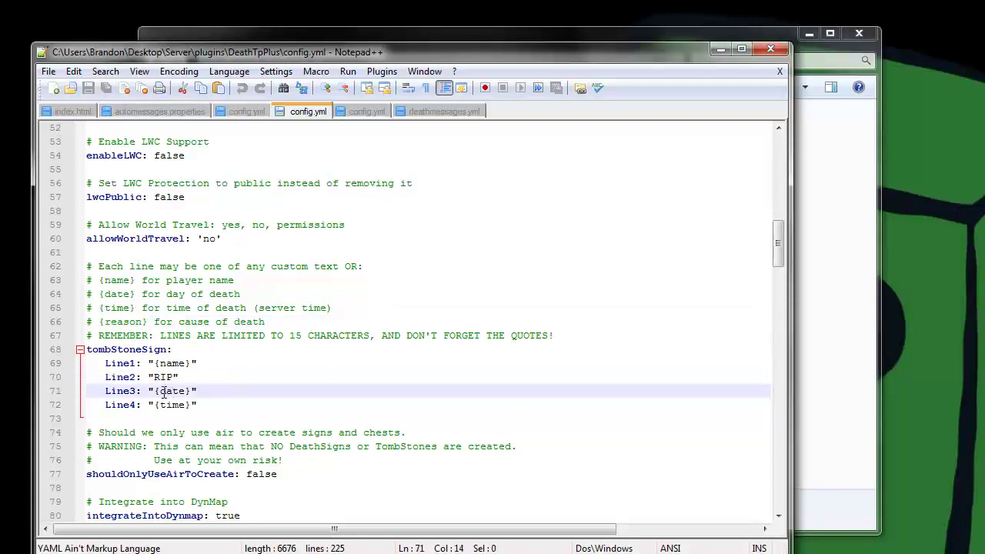
left_click_drag(191, 389, 158, 387)
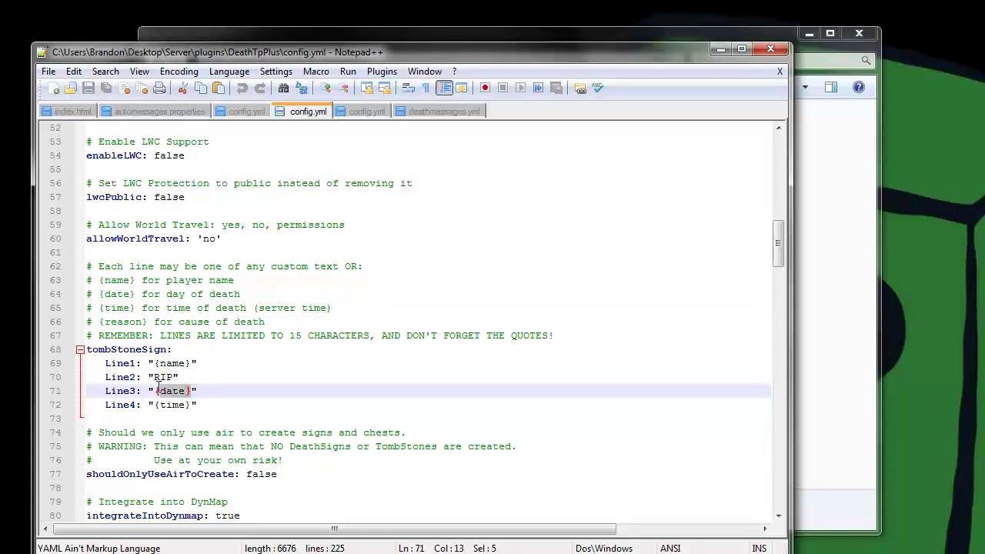
left_click(216, 383)
Review the settings after tombStoneSign, including shouldOnlyUseAirToCreate, integrateIntoDynmap and the enableDeathtp and showDeathNotify options.
scroll(233, 401, "down", 1)
scroll(233, 403, "down", 1)
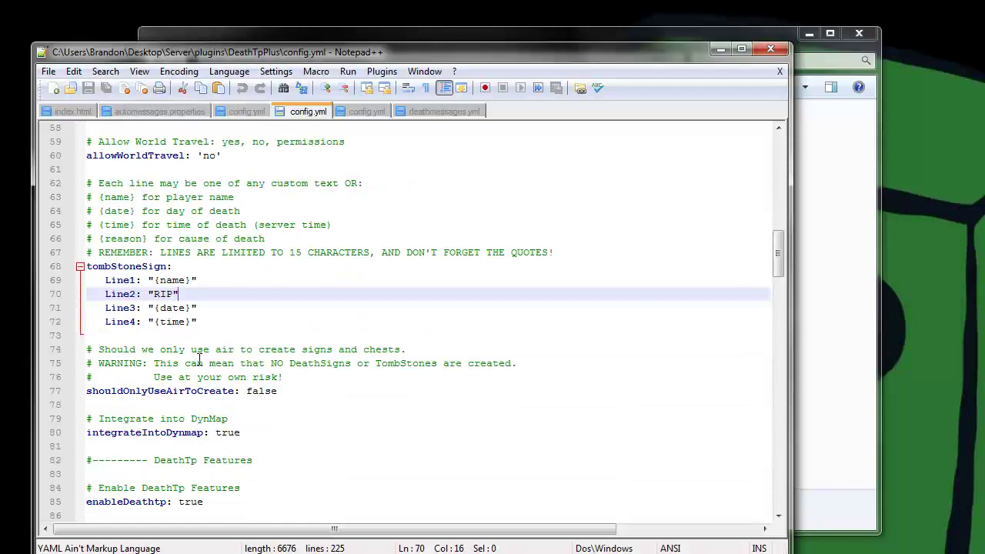
scroll(197, 385, "down", 3)
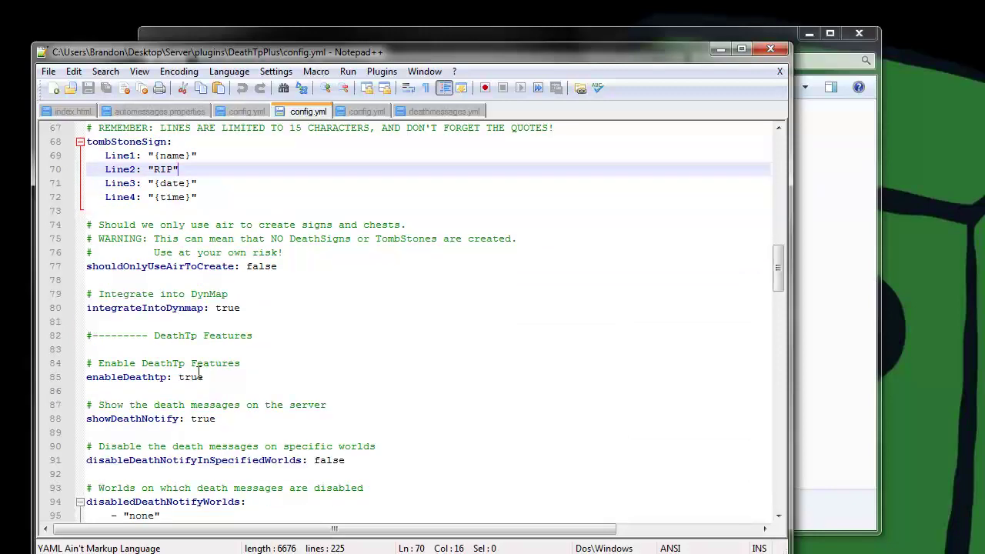
scroll(198, 372, "down", 3)
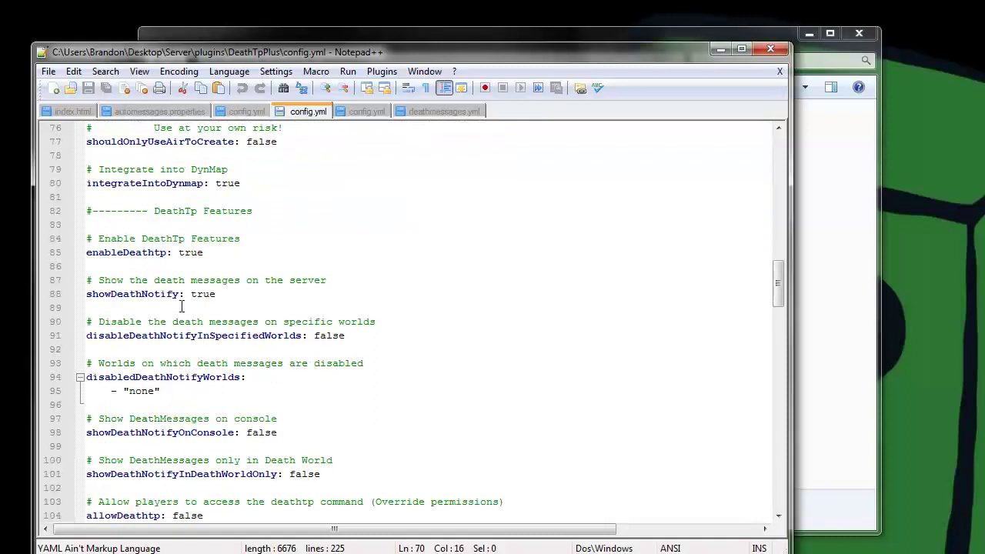
left_click_drag(205, 252, 178, 252)
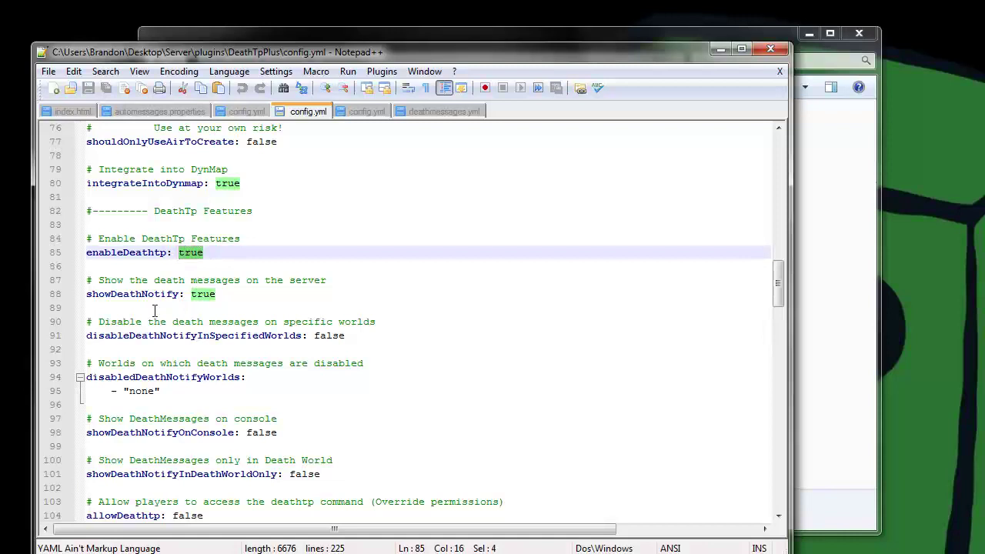
Replace the "none" entry under disabledDeathNotifyWorlds with "world_nether".
scroll(190, 350, "down", 2)
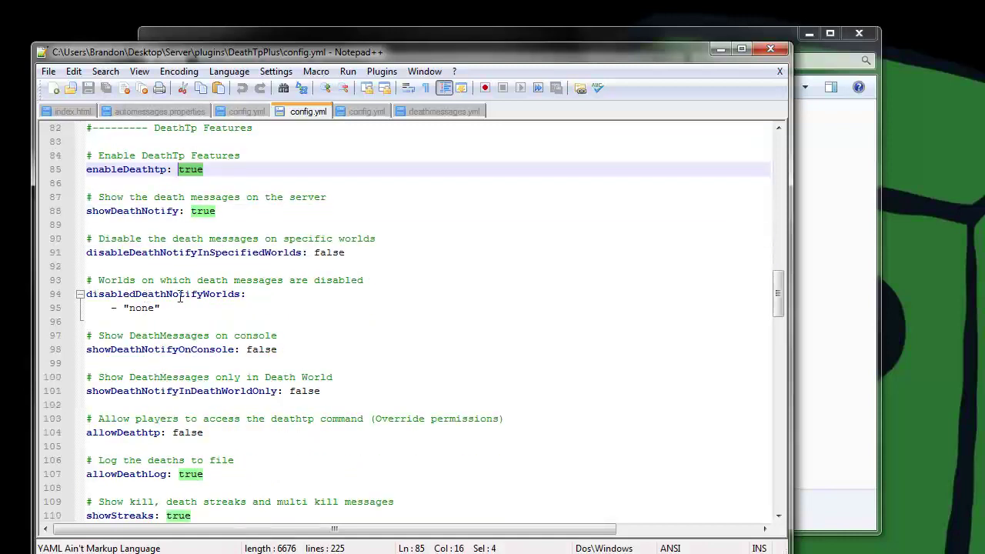
left_click_drag(154, 309, 129, 309)
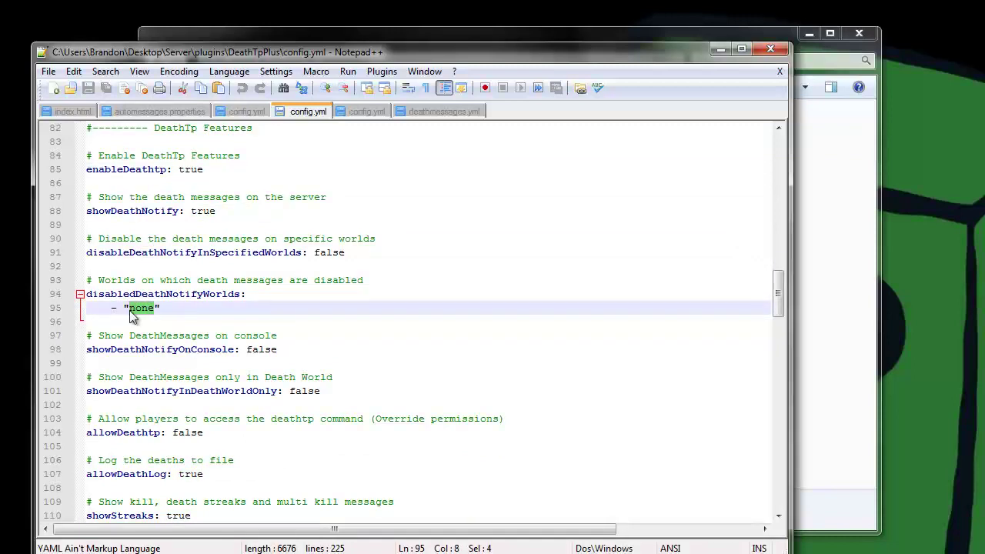
type("wor")
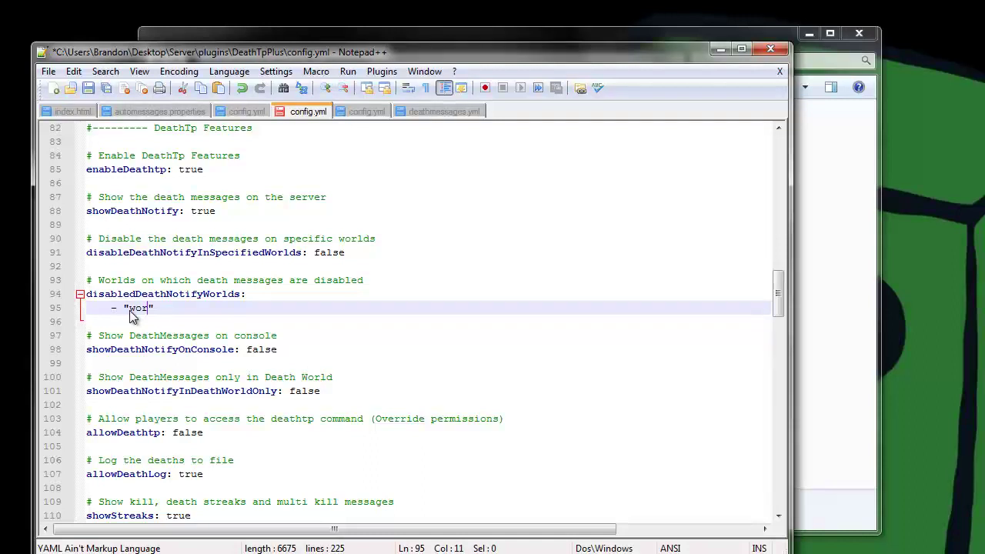
type("ld_nether")
Review the remaining DeathTp settings, including deathtpCost, and the general, removal and security sections of the TombStone features.
scroll(215, 361, "down", 3)
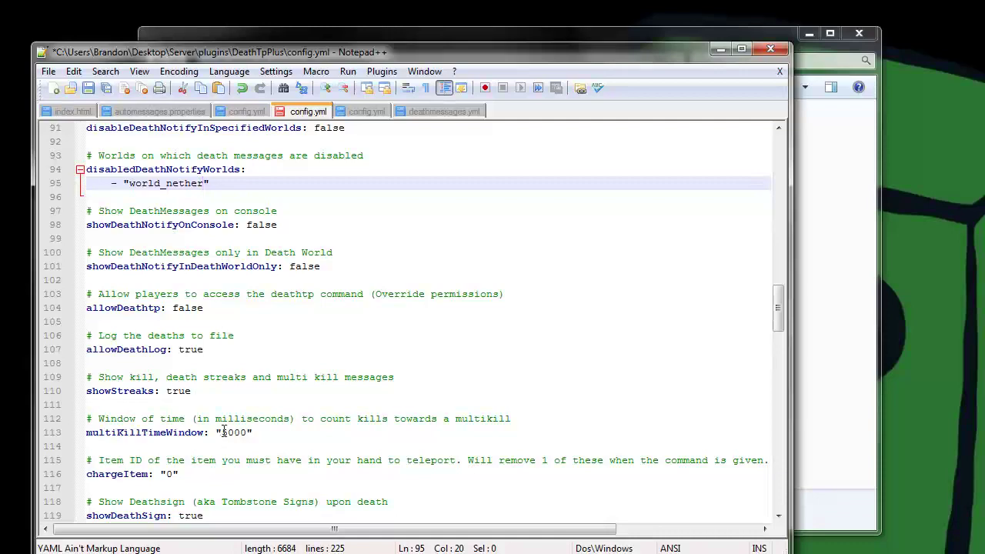
scroll(223, 435, "down", 4)
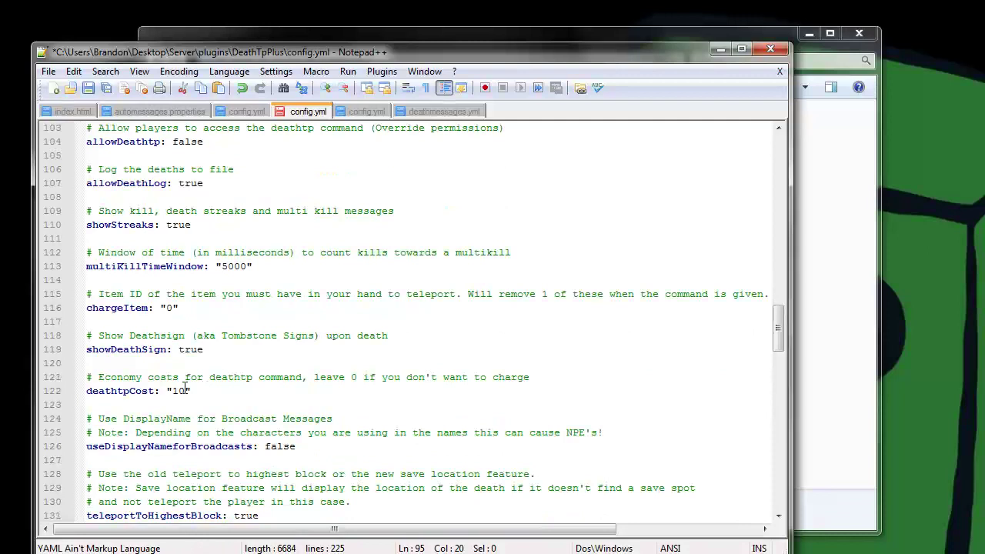
left_click_drag(88, 391, 184, 394)
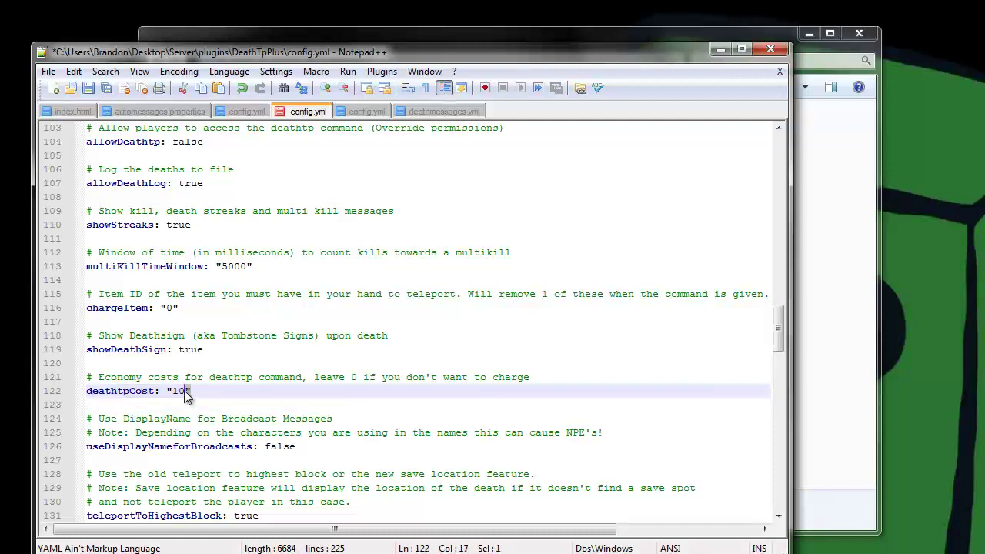
scroll(170, 355, "down", 4)
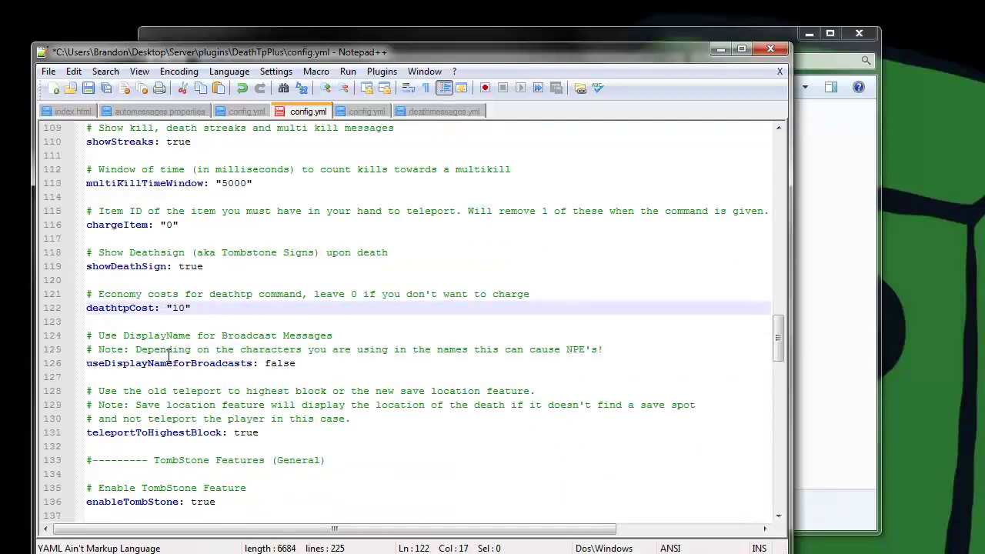
scroll(131, 410, "down", 1)
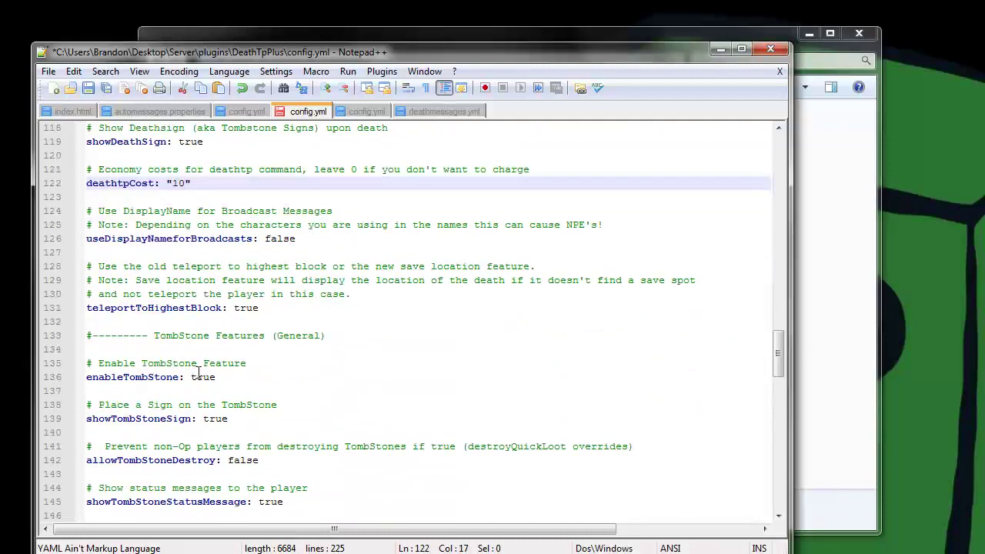
scroll(116, 446, "down", 3)
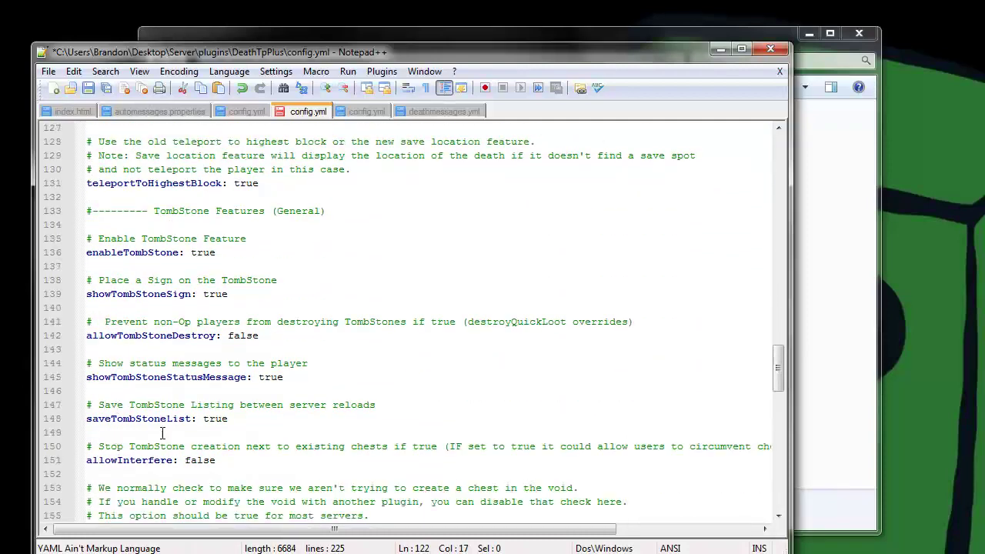
scroll(163, 432, "down", 5)
scroll(197, 348, "down", 4)
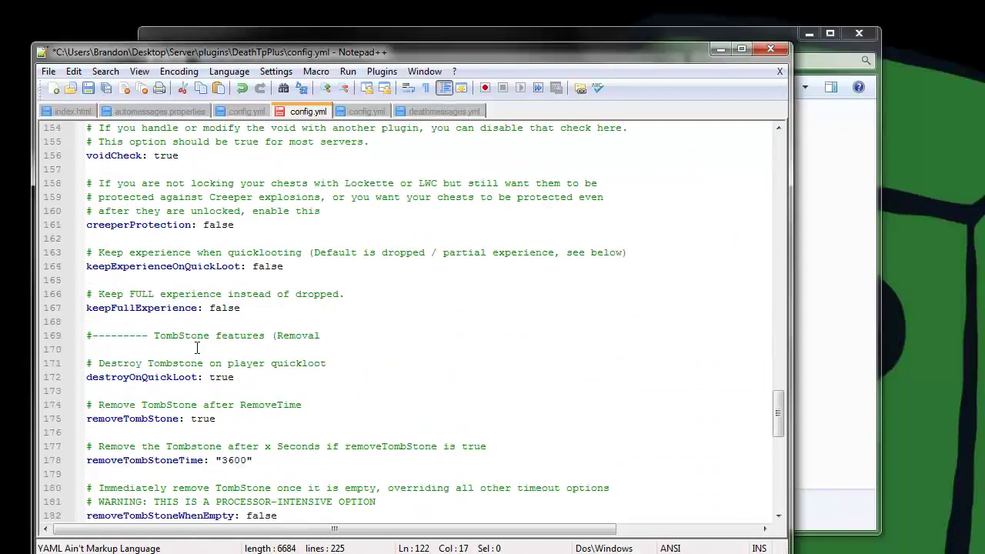
scroll(197, 348, "down", 6)
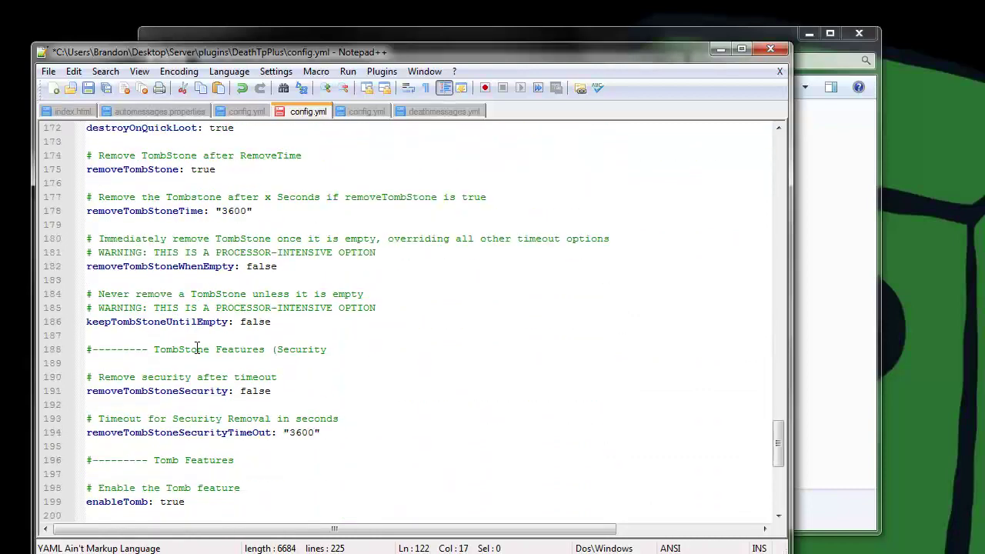
scroll(197, 348, "down", 4)
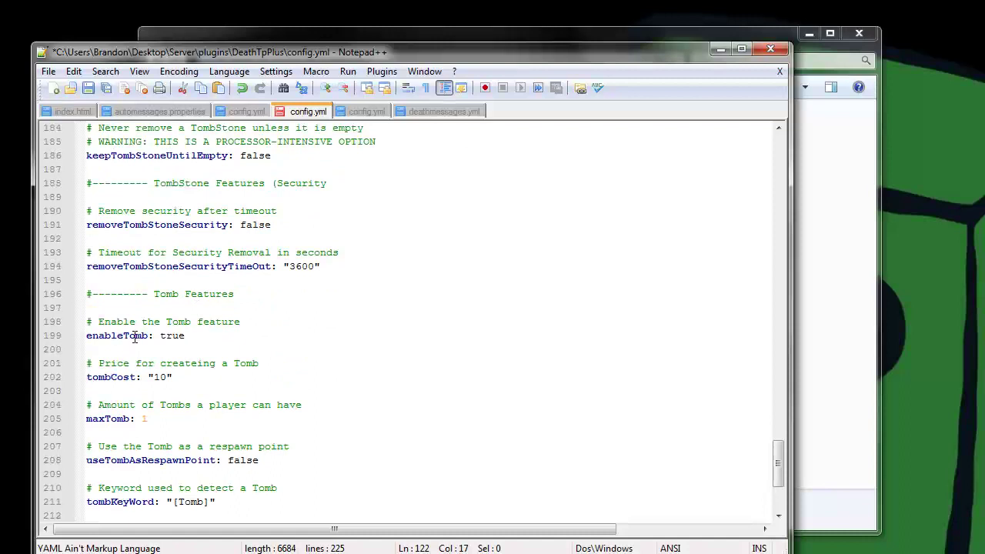
Examine the Tomb Features settings, including enableTomb, the tombCost price and the maxTomb limit per player.
left_click(195, 335)
left_click(166, 377)
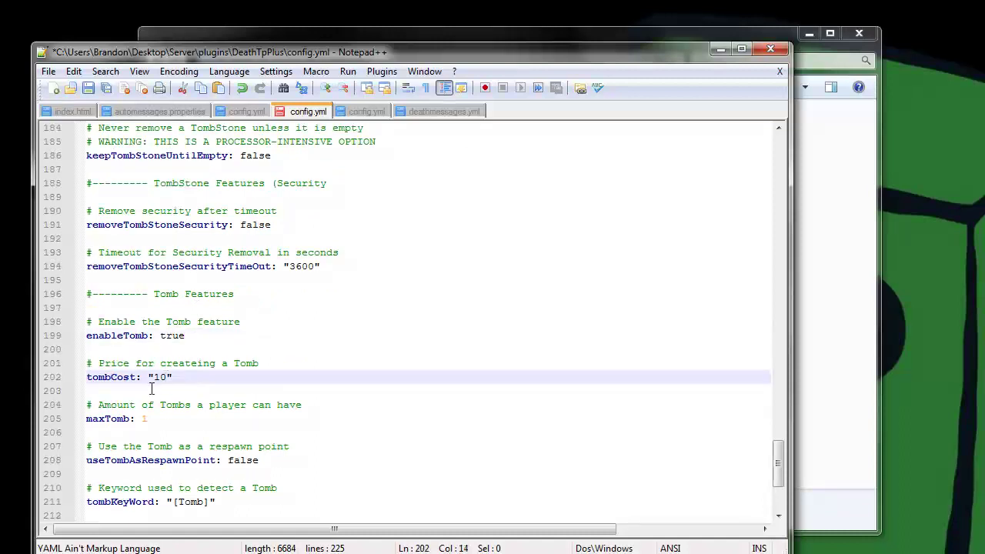
key("shift+Left")
key("shift+Left")
left_click_drag(198, 364, 235, 365)
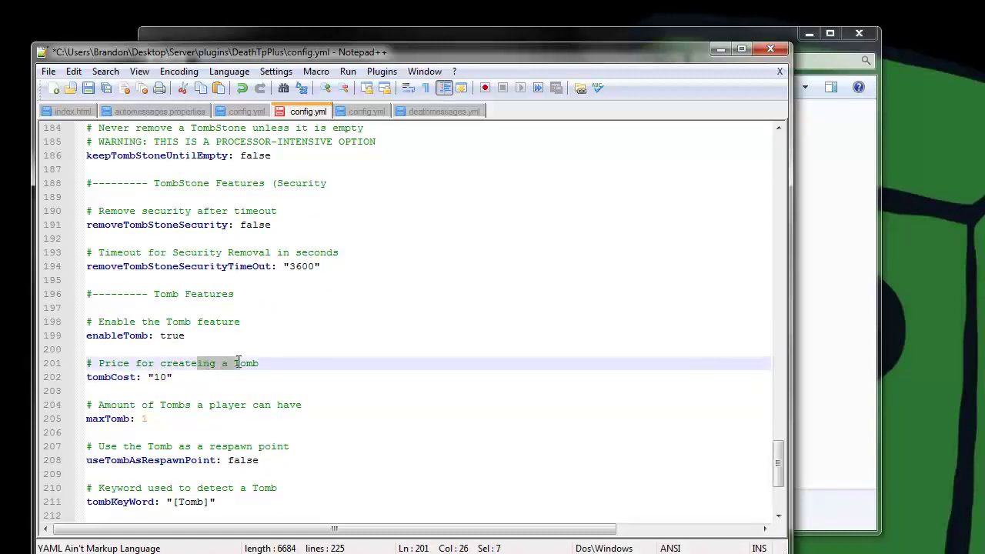
left_click(204, 421)
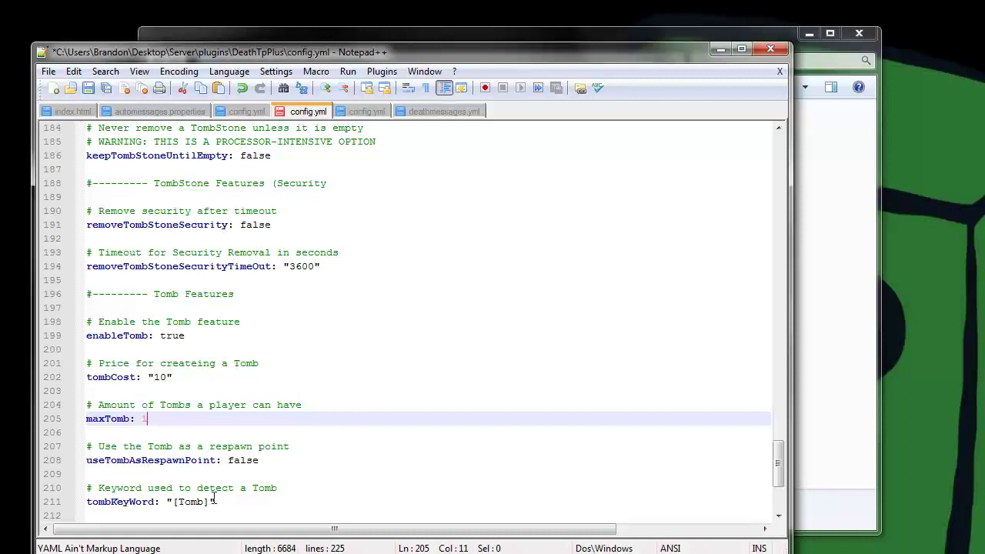
left_click(290, 407)
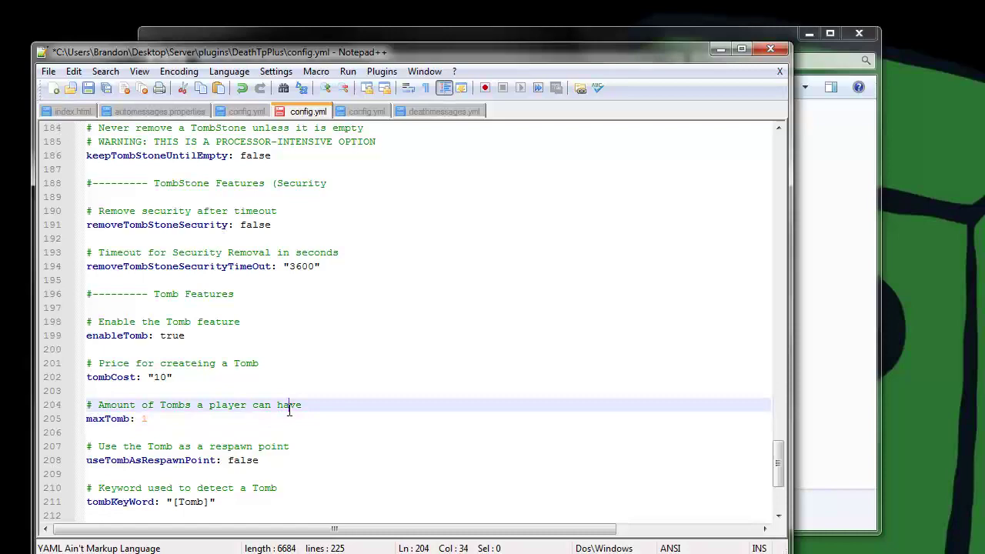
scroll(289, 407, "up", 8)
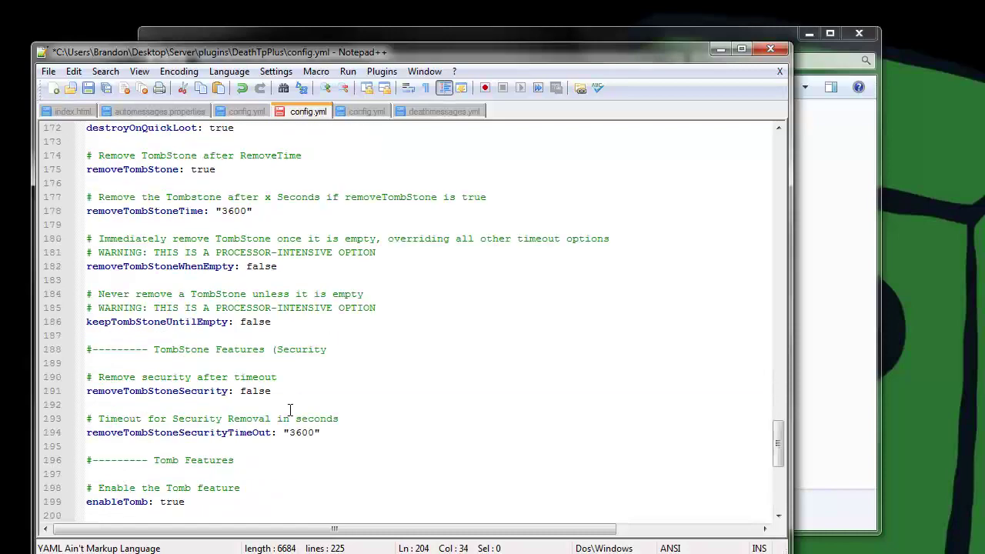
Save and leave config.yml, and open deathmessages.yml from the DeathTpPlus folder.
left_click(106, 71)
key("Escape")
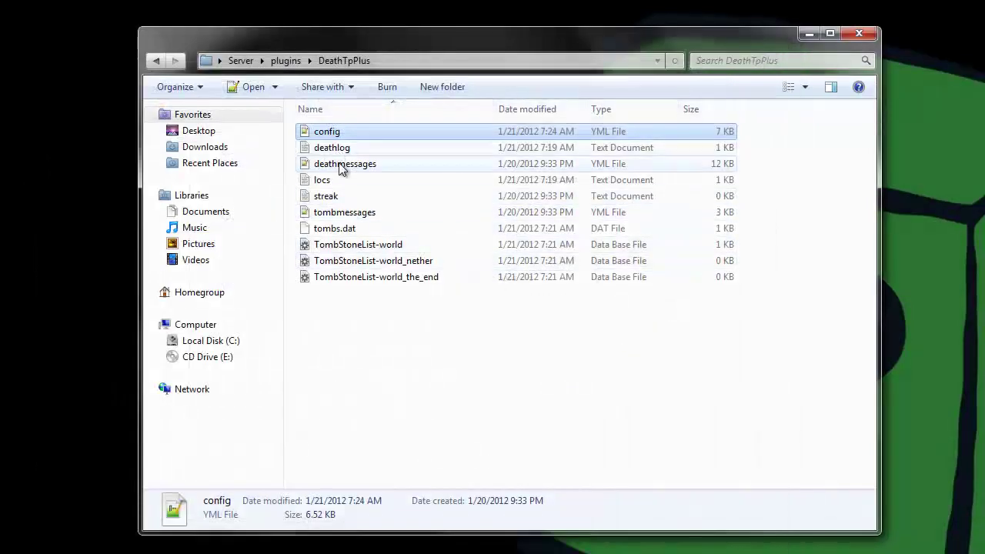
double_click(341, 162)
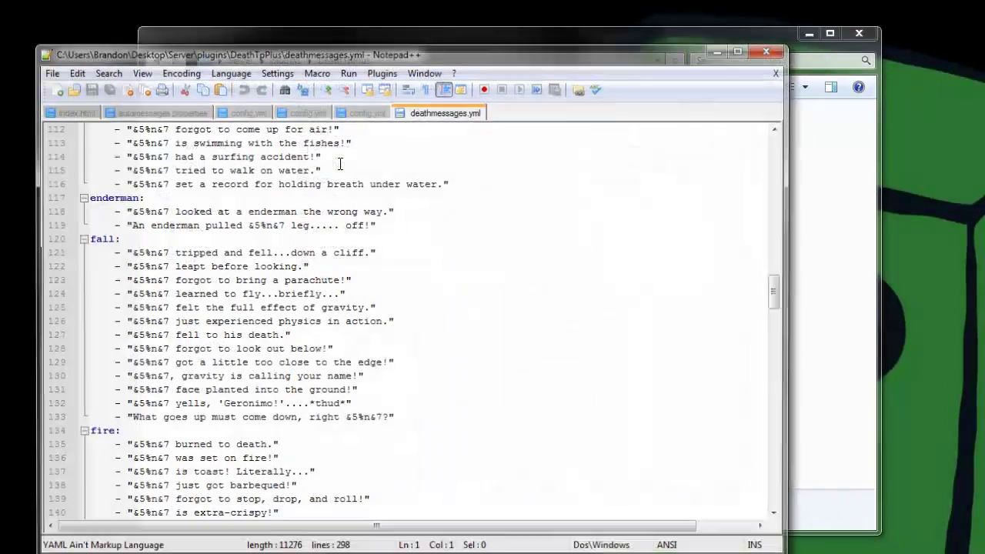
Examine the multikill, killstreak and deathstreak message lists near the beginning of deathmessages.yml.
scroll(339, 163, "up", 20)
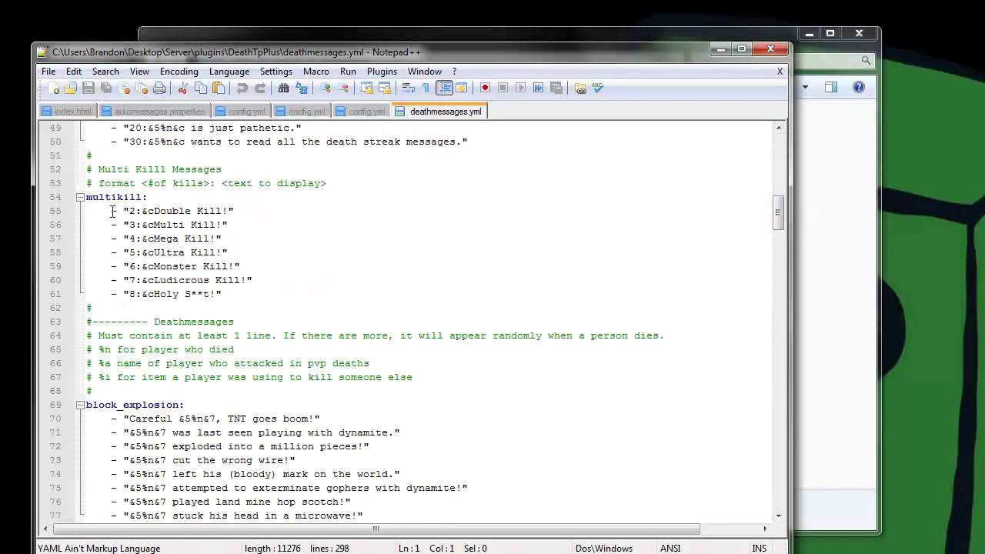
left_click_drag(112, 211, 222, 294)
left_click(149, 280)
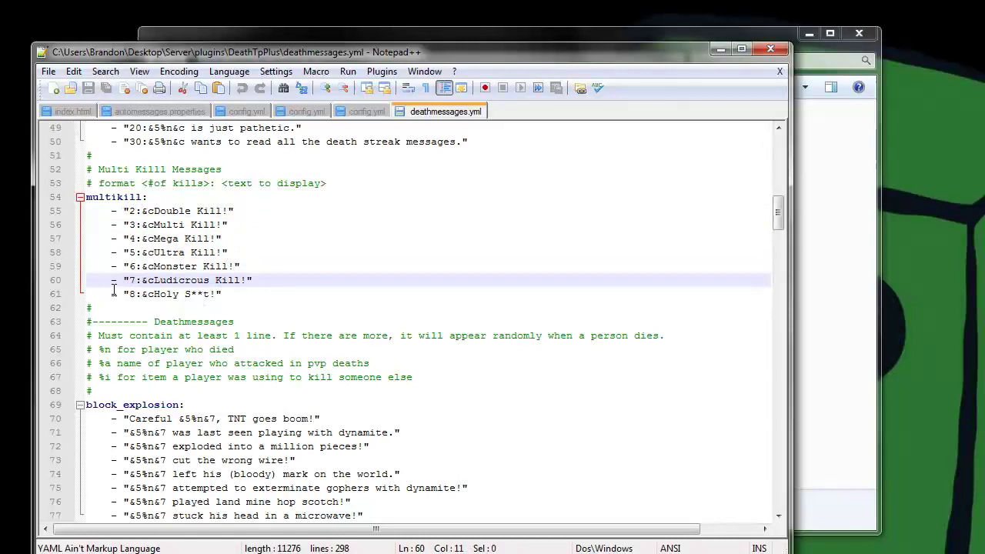
left_click_drag(143, 294, 213, 294)
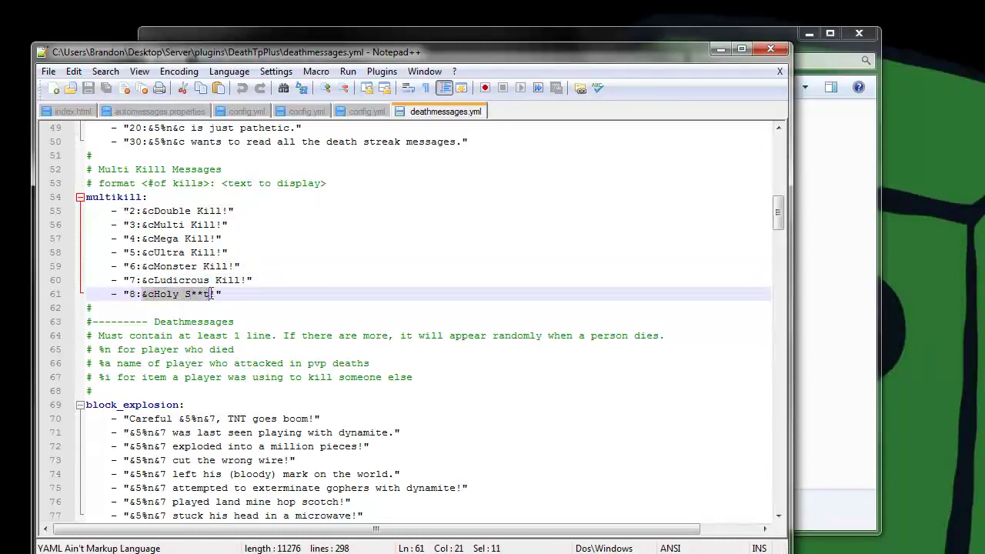
scroll(360, 272, "up", 8)
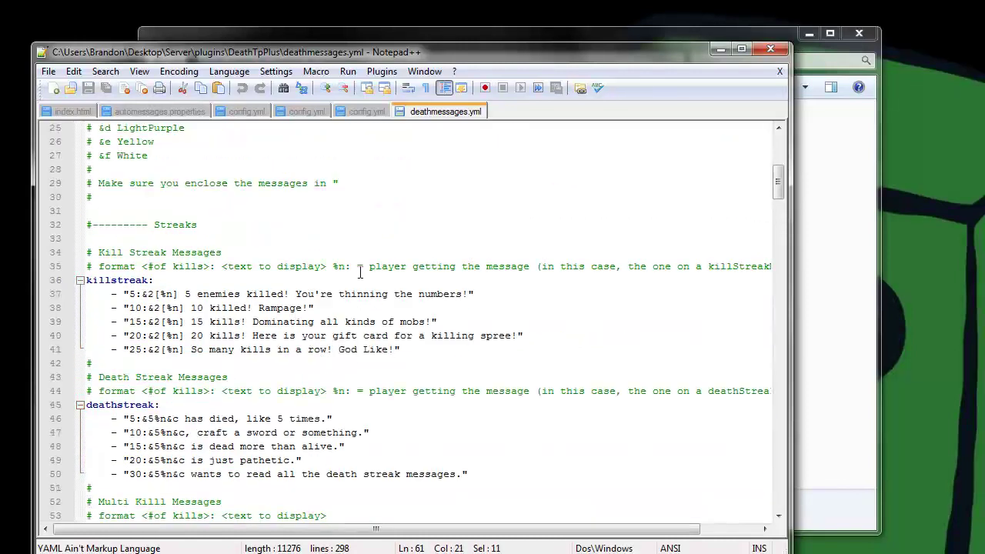
scroll(359, 273, "down", 4)
scroll(359, 273, "up", 3)
left_click(129, 279)
left_click(213, 407)
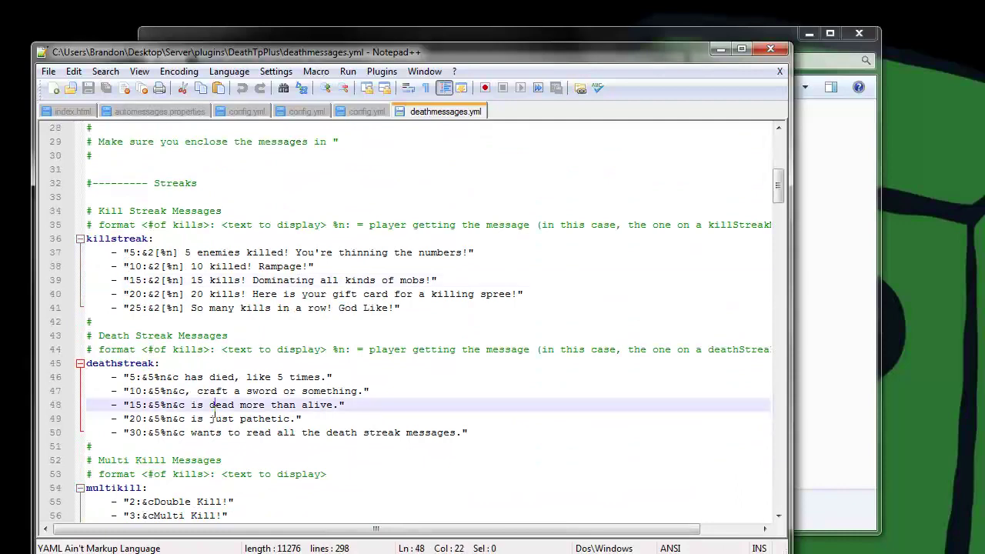
Browse the death messages by cause and examine the creeper line "A creeper exploded on &5%n&7!" with its player-name placeholder and color codes.
scroll(212, 415, "down", 10)
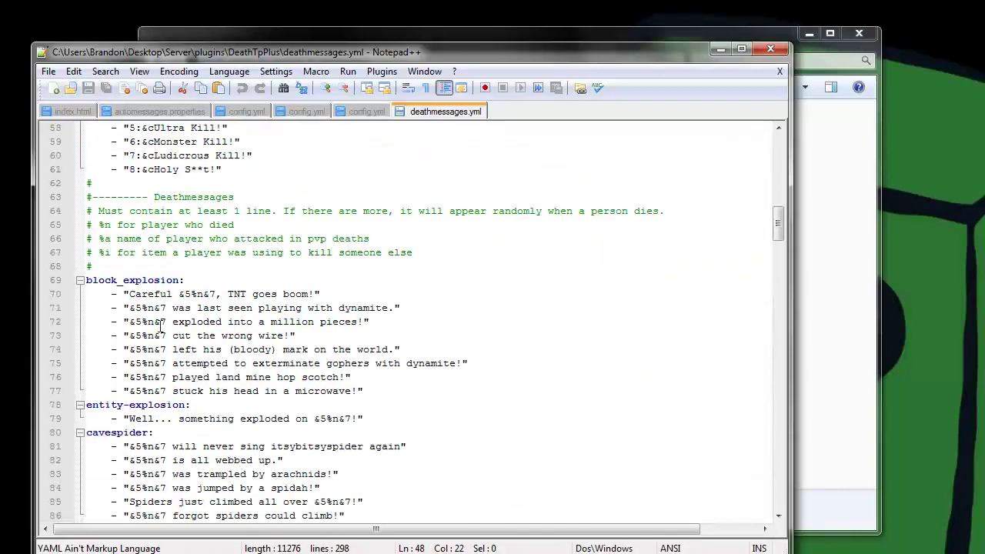
scroll(161, 328, "down", 4)
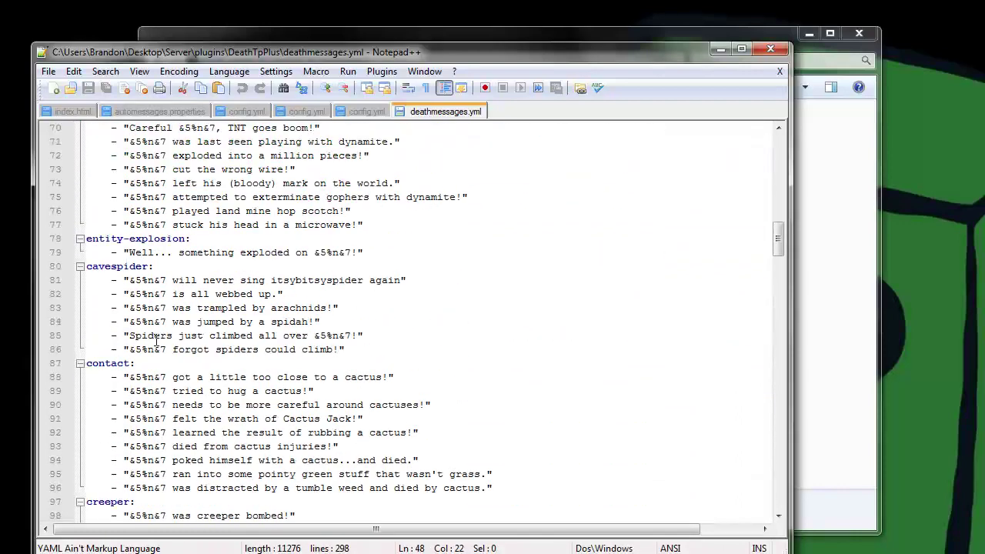
scroll(156, 340, "down", 8)
scroll(142, 269, "up", 2)
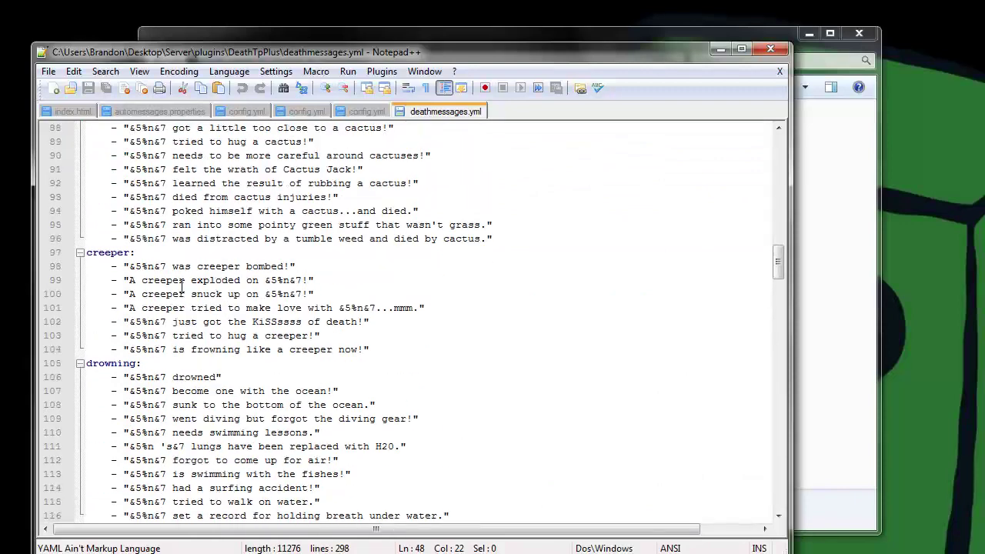
double_click(131, 280)
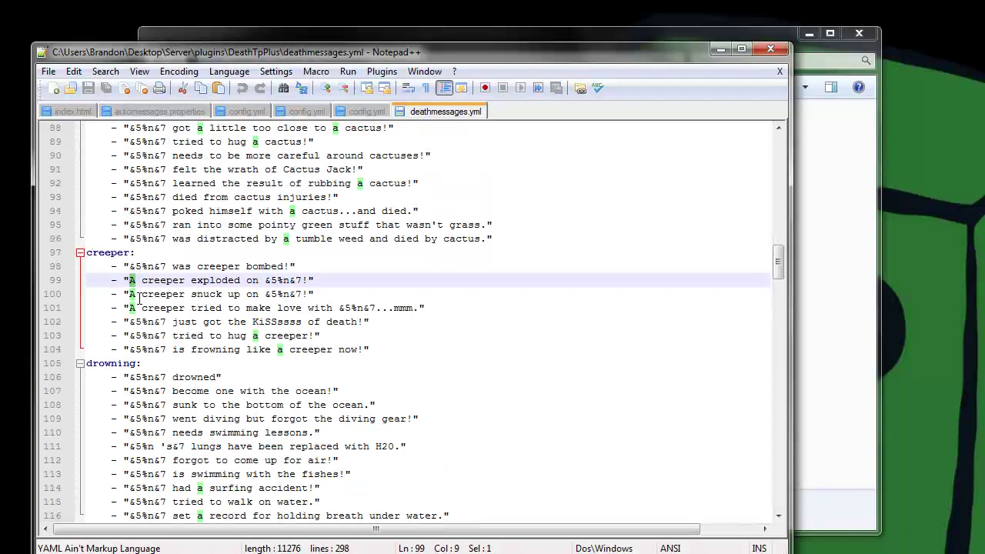
left_click_drag(141, 280, 185, 280)
left_click(209, 280)
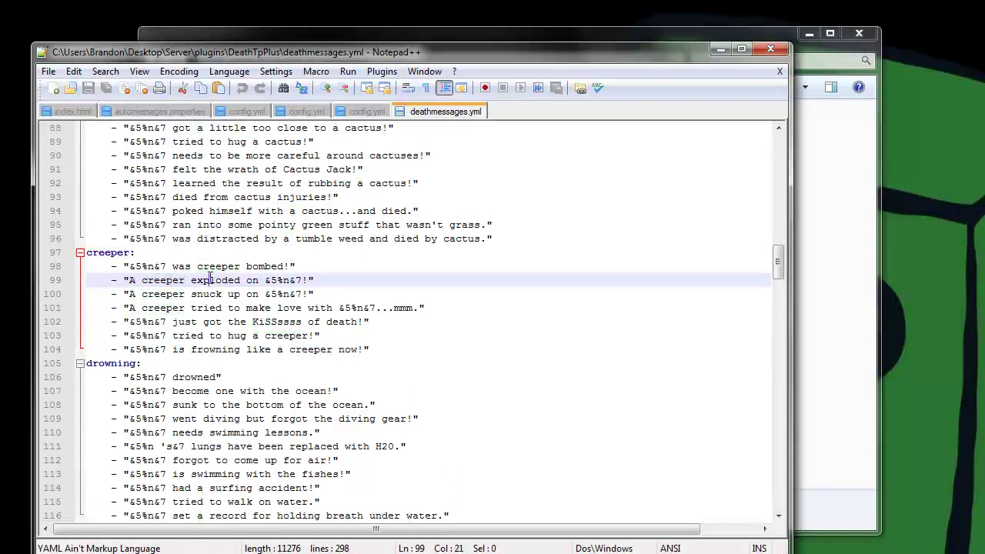
left_click(252, 280)
double_click(131, 280)
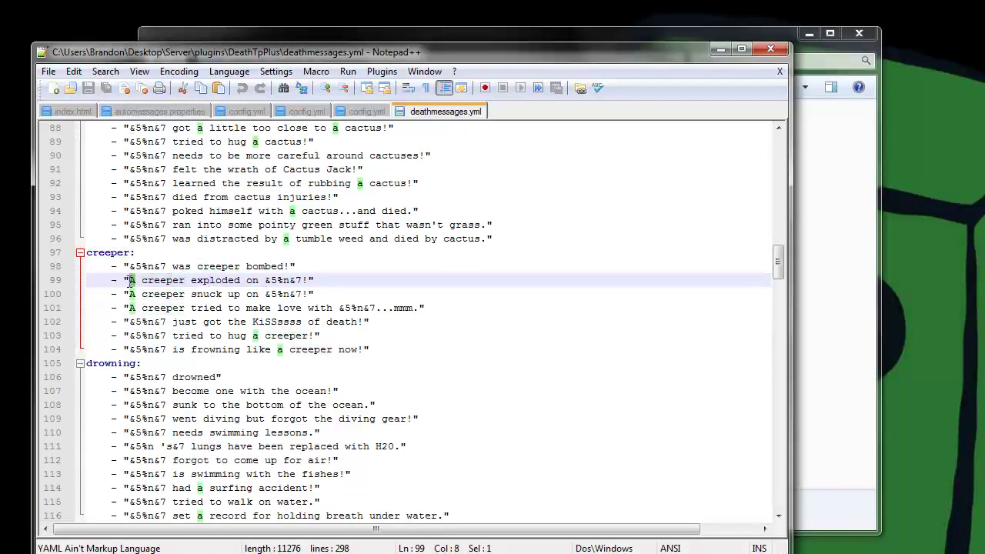
left_click_drag(262, 280, 302, 280)
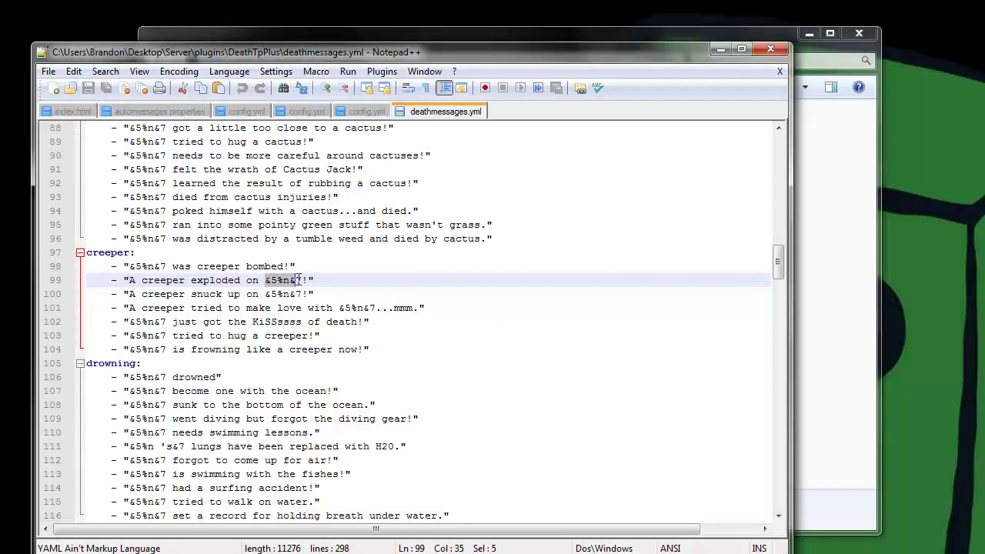
Examine the %n player-name placeholder and the &5 and &7 color codes in the creeper messages.
left_click(177, 282)
left_click(144, 282)
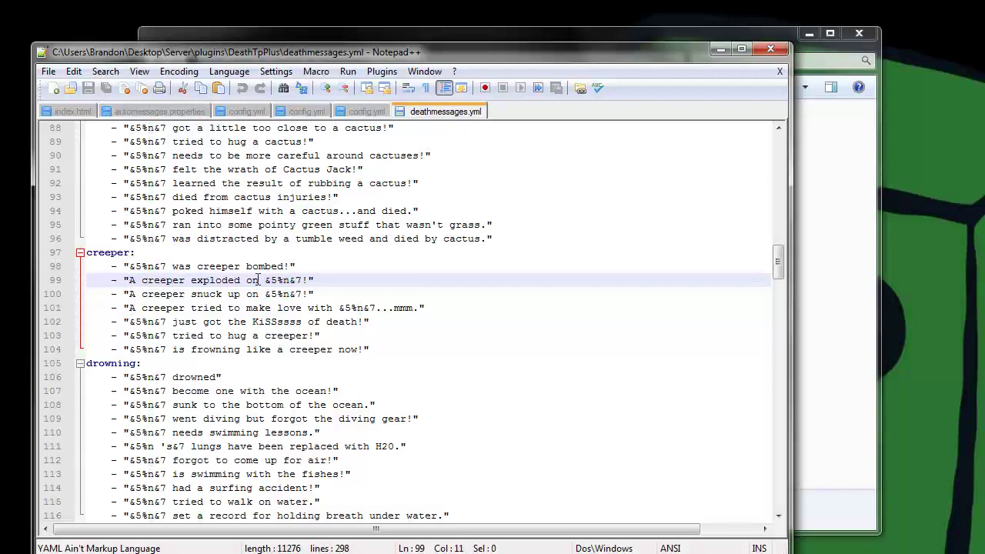
left_click_drag(290, 280, 271, 280)
double_click(286, 294)
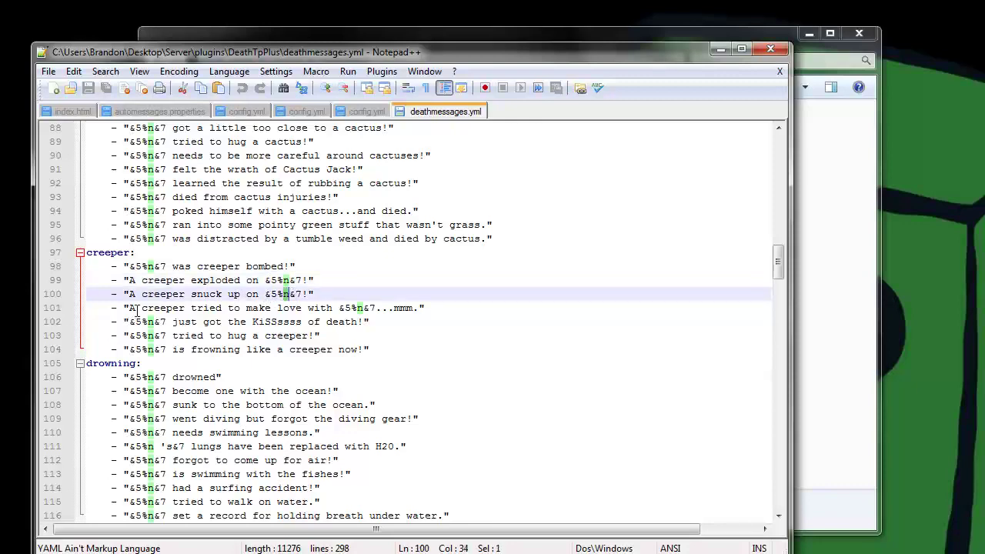
double_click(373, 308)
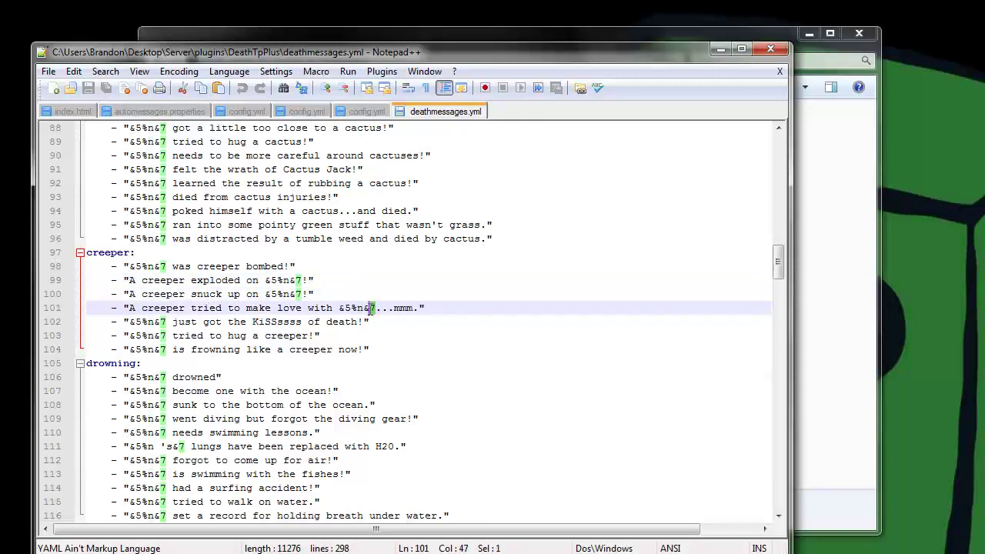
left_click(396, 308)
Add a new list entry at the end of the fire section containing a copy of the "&5%n&7 just got burned!" message.
scroll(193, 308, "down", 5)
scroll(193, 307, "down", 5)
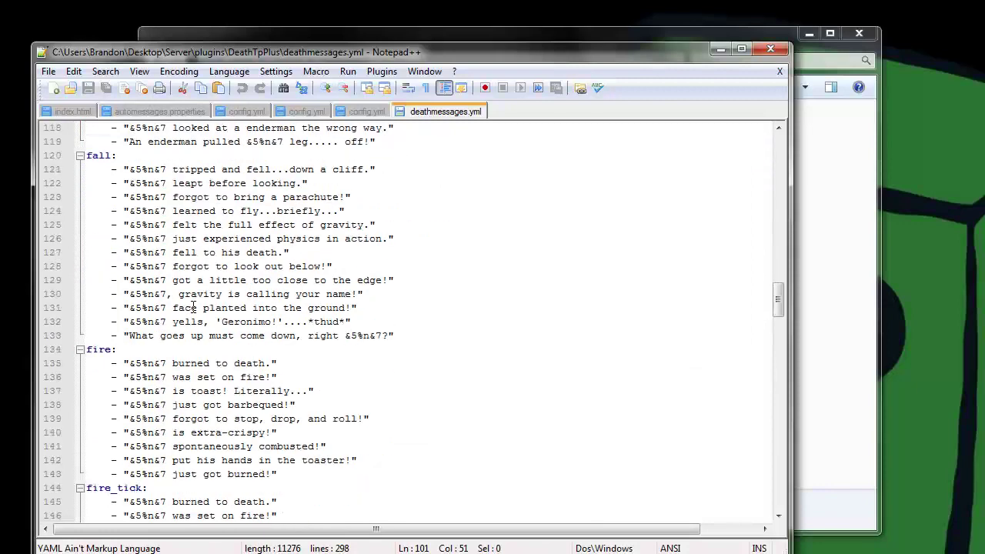
scroll(328, 304, "down", 2)
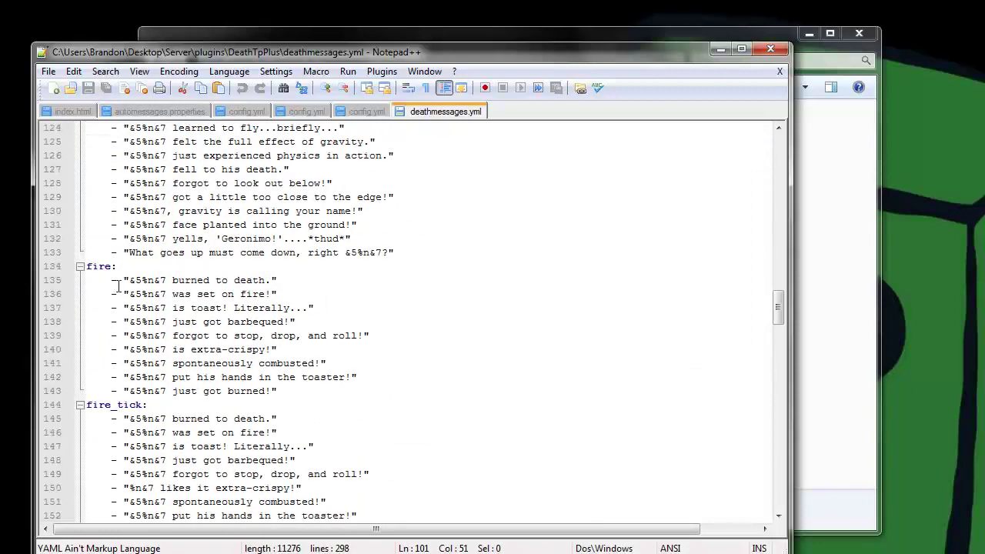
scroll(120, 283, "down", 1)
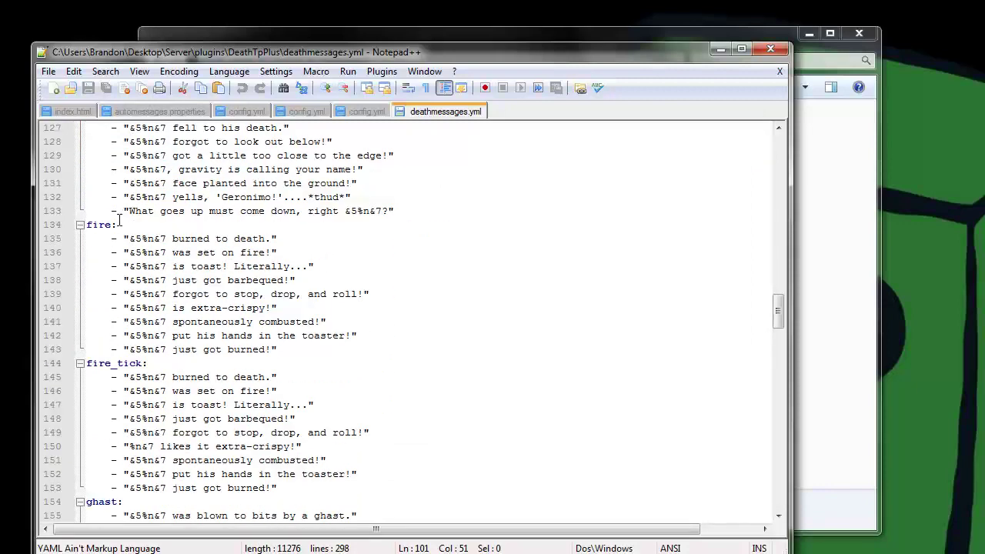
left_click_drag(84, 226, 105, 226)
left_click(326, 348)
key("Return")
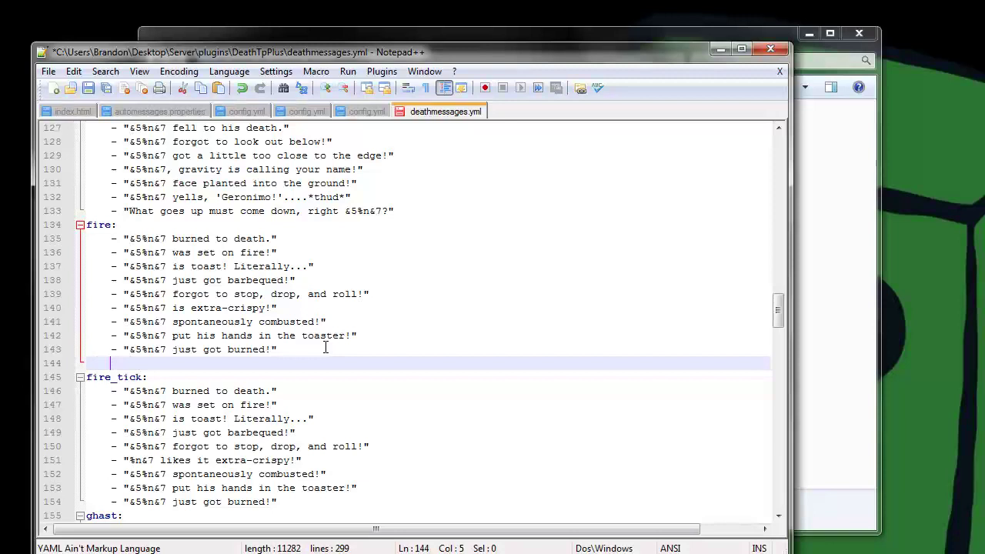
type("-")
left_click_drag(286, 349, 124, 350)
key("ctrl+c")
left_click(152, 363)
key("ctrl+v")
Reword the new fire entry to "&5%n&7 needs to stop drop and roll!" and check it against the line above.
left_click_drag(266, 363, 172, 364)
type("needs to ")
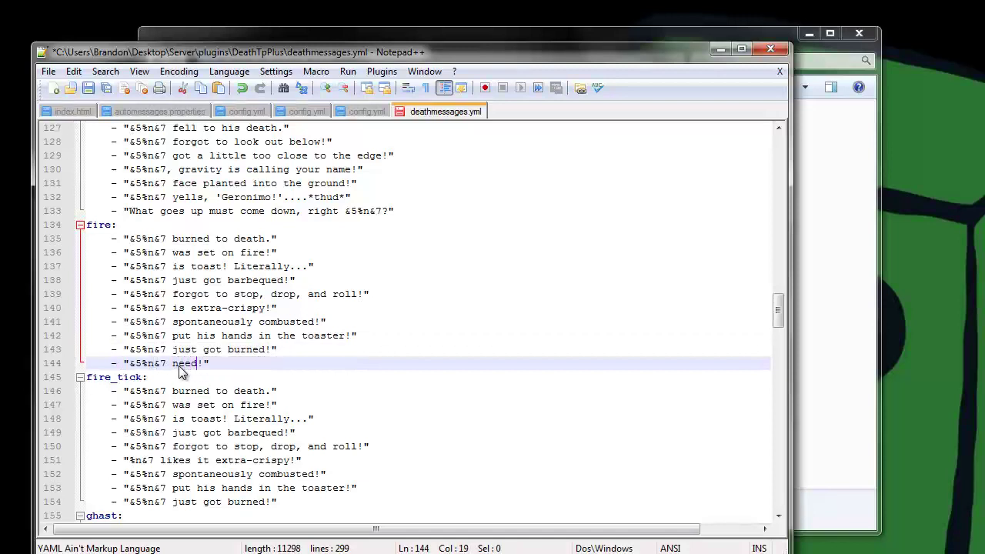
type("stop drop and roll")
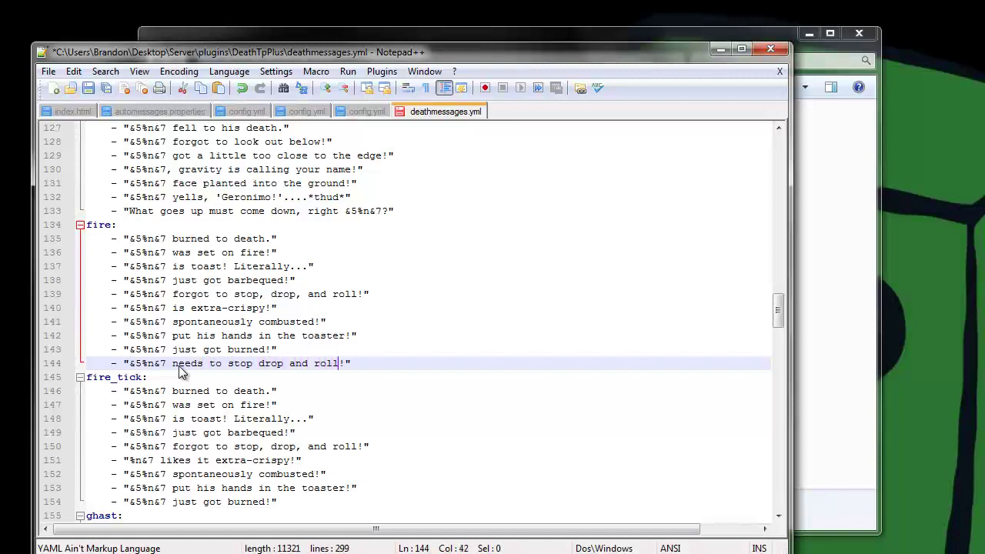
left_click(223, 349)
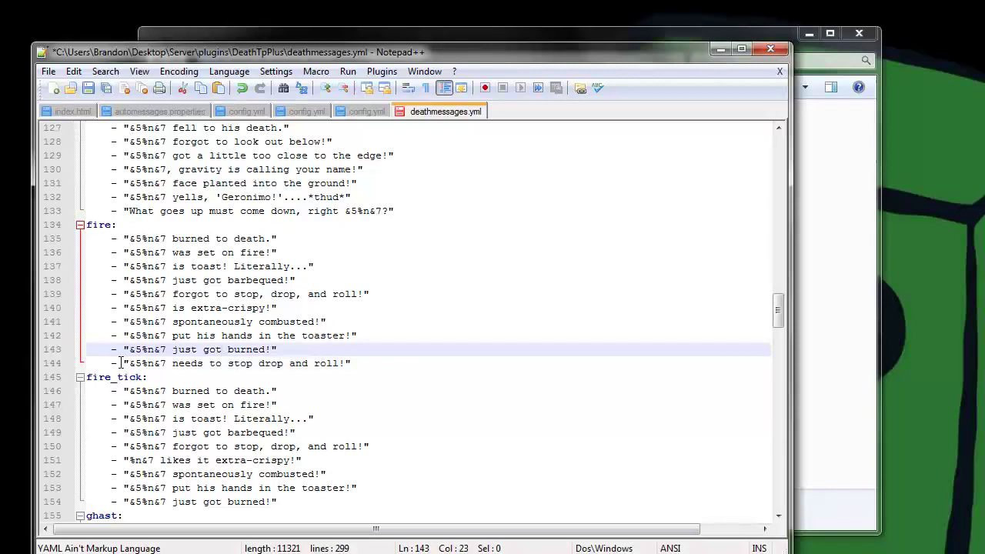
left_click_drag(136, 362, 186, 360)
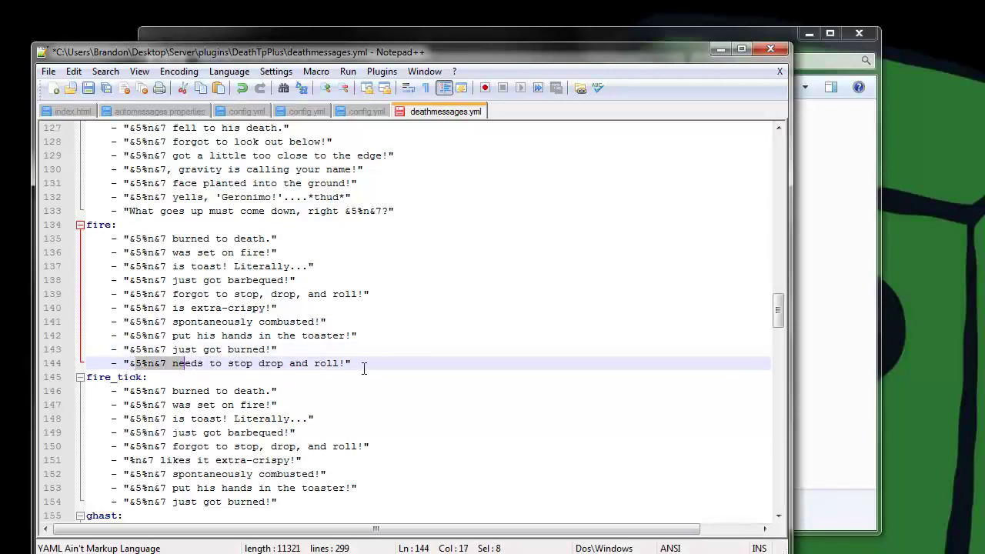
Look through the remaining death causes, including the fire_tick, ghast, giant, lava and lightning messages.
left_click(197, 391)
scroll(108, 385, "down", 4)
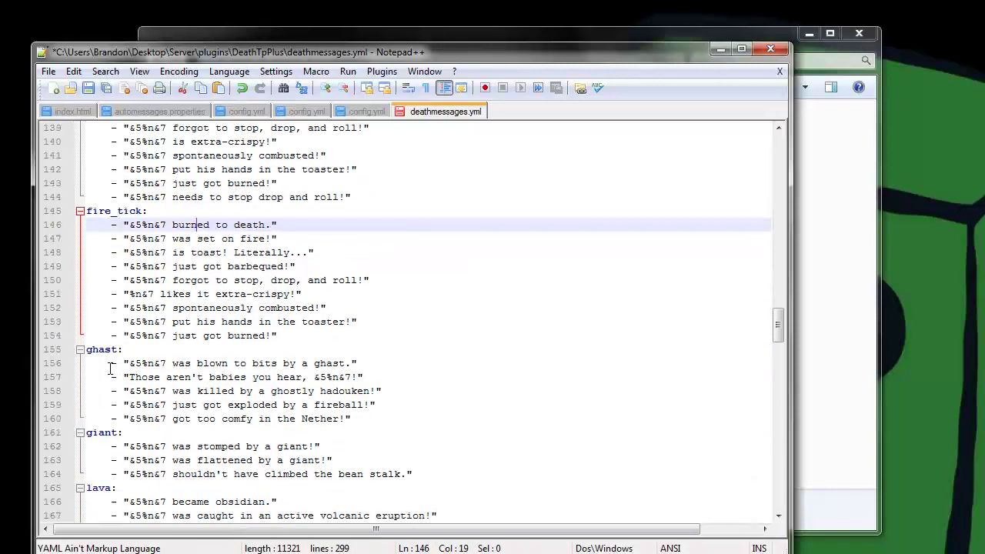
scroll(110, 368, "down", 5)
left_click(283, 433)
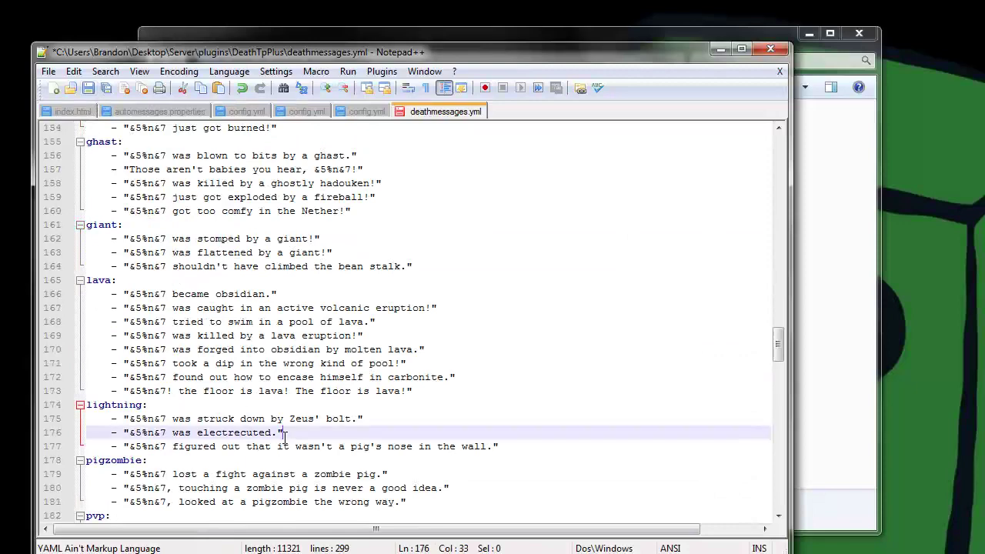
scroll(284, 433, "down", 6)
scroll(283, 434, "up", 6)
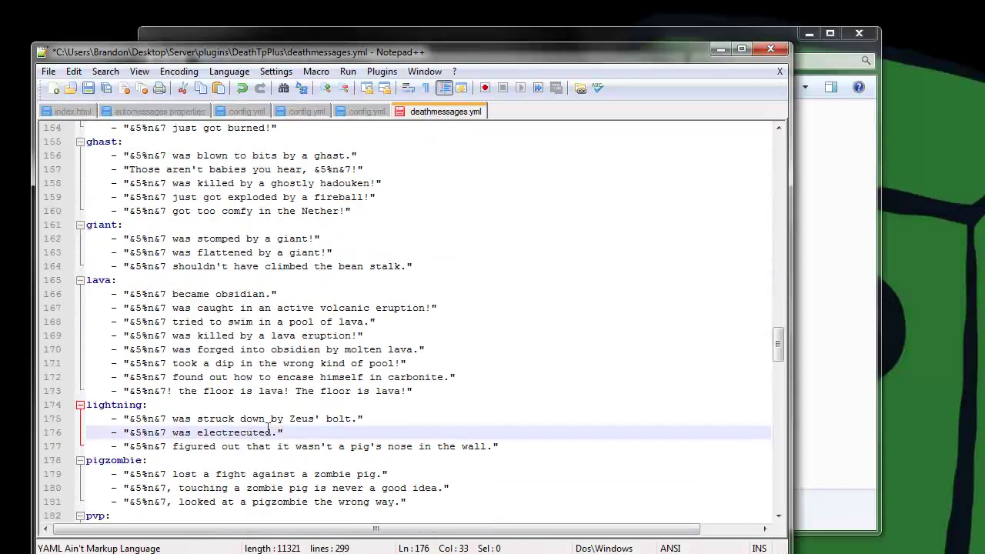
Save and leave deathmessages.yml, and open tombmessages.yml from the DeathTpPlus folder.
left_click(89, 89)
left_click(764, 47)
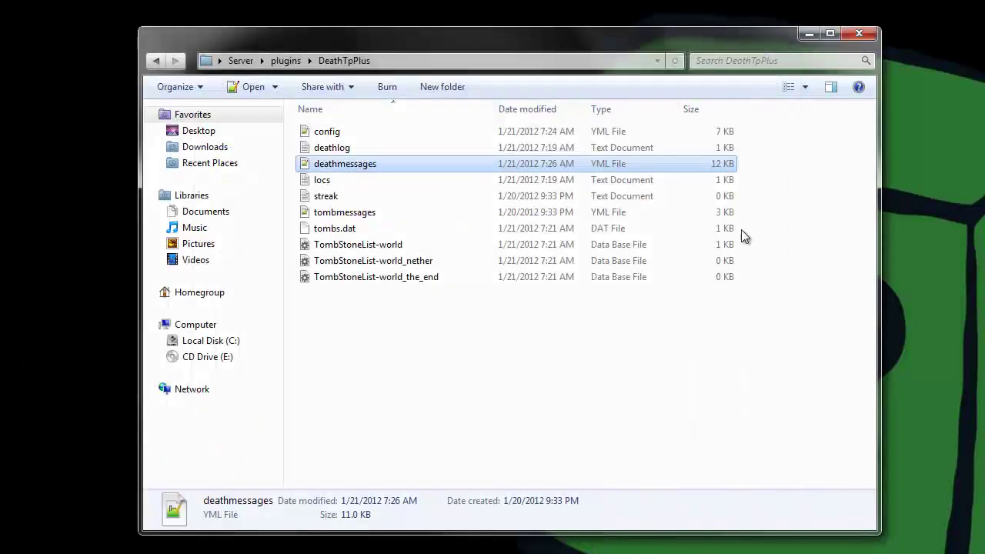
double_click(368, 216)
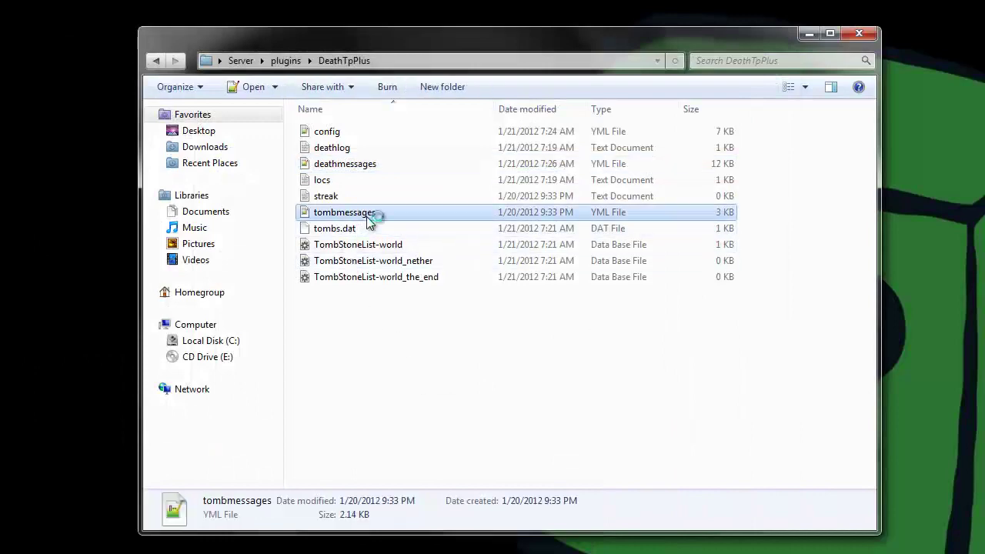
Examine the rules and the tomb messages by death cause, such as block_explosion and fall, and leave tombmessages.yml.
scroll(320, 298, "down", 2)
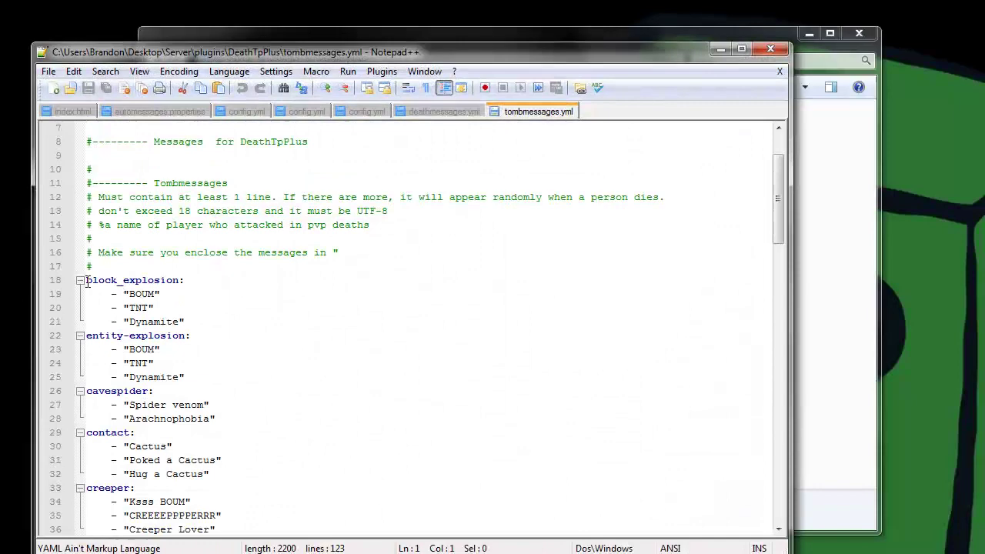
left_click_drag(85, 280, 185, 282)
left_click(216, 297)
scroll(202, 315, "up", 2)
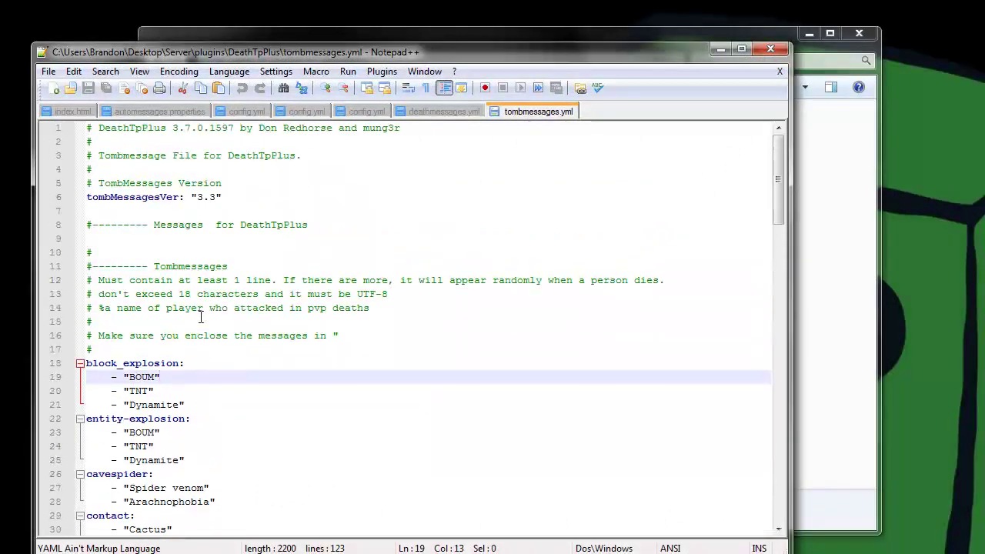
scroll(200, 317, "down", 3)
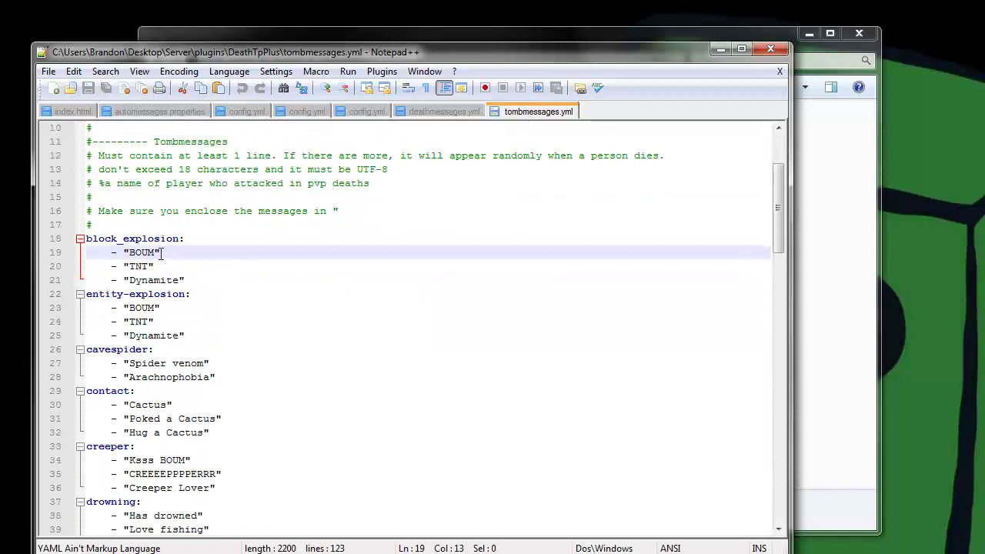
key("Left")
key("Left")
left_click(139, 266)
key("Down")
scroll(118, 299, "down", 5)
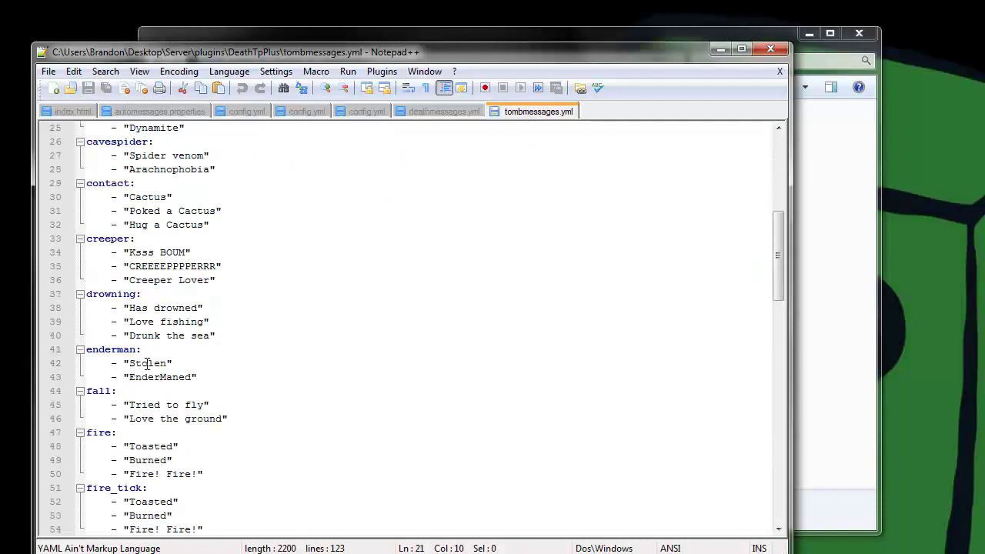
mouse_move(142, 405)
left_mouse_down()
mouse_move(198, 405)
mouse_move(148, 416)
left_mouse_up()
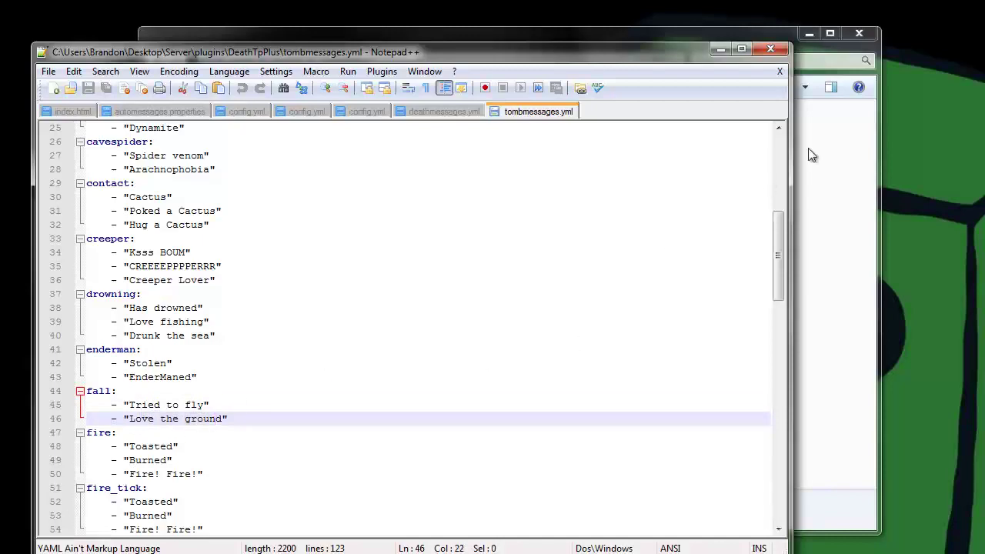
left_click(771, 48)
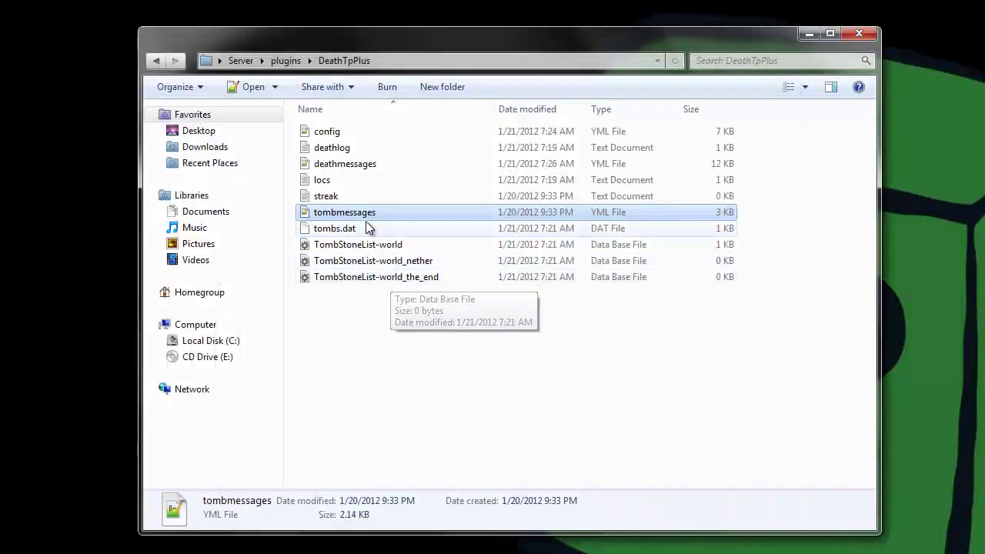
Open the locs text file, examine the recorded death location, and close it.
left_click(339, 182)
double_click(340, 182)
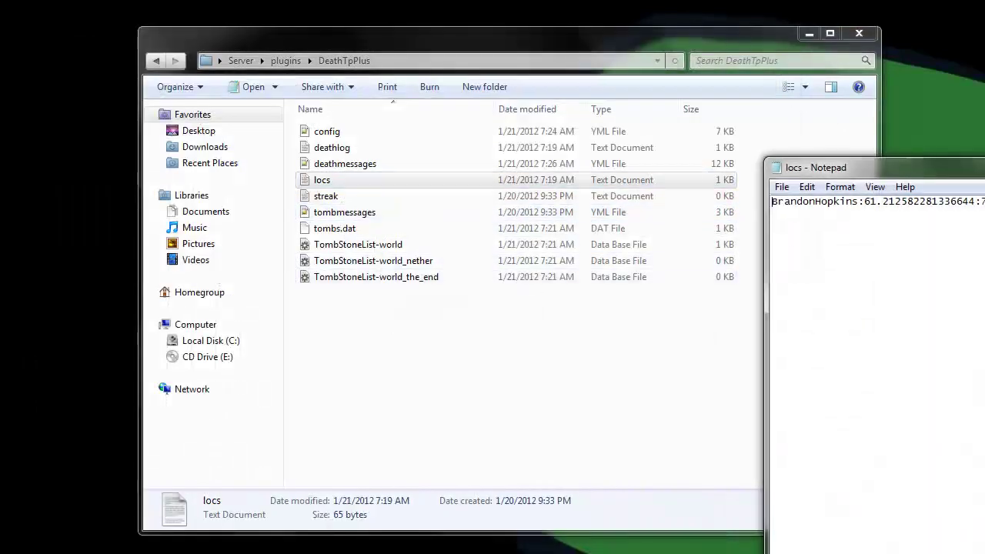
left_click_drag(978, 176, 742, 186)
left_click(843, 173)
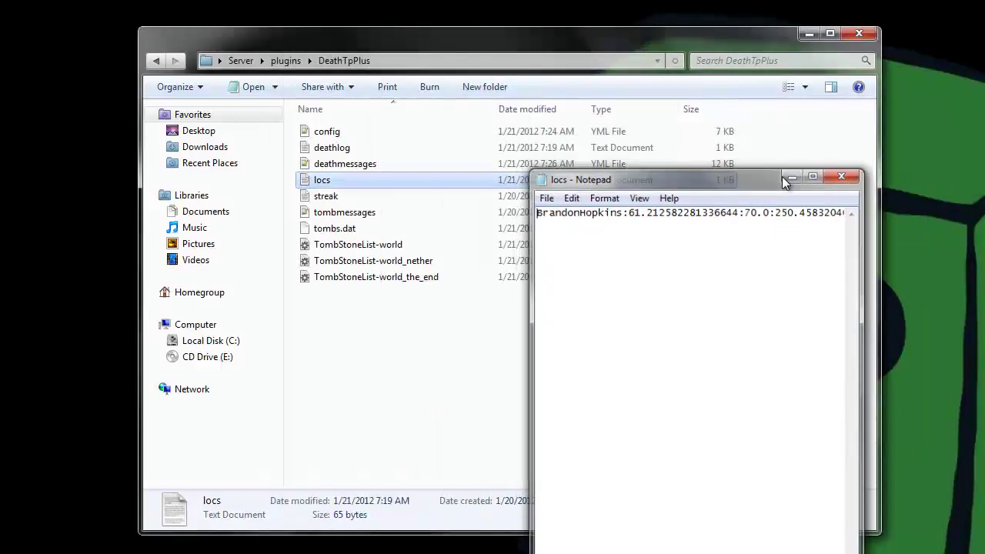
Open the deathlog text file, examine the player's logged death entry with its cause, and close it.
double_click(346, 147)
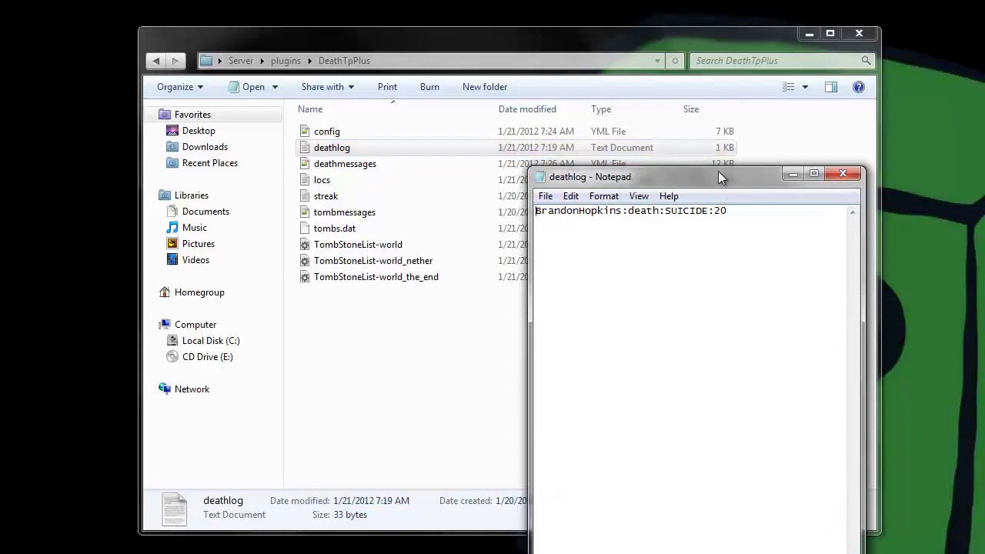
left_click_drag(718, 176, 586, 20)
left_click(805, 26)
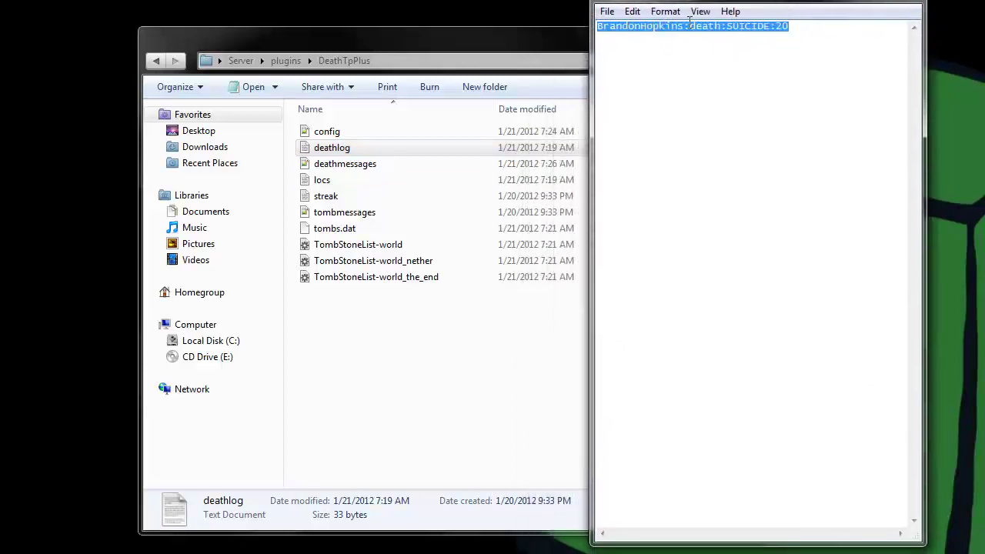
left_click(659, 26)
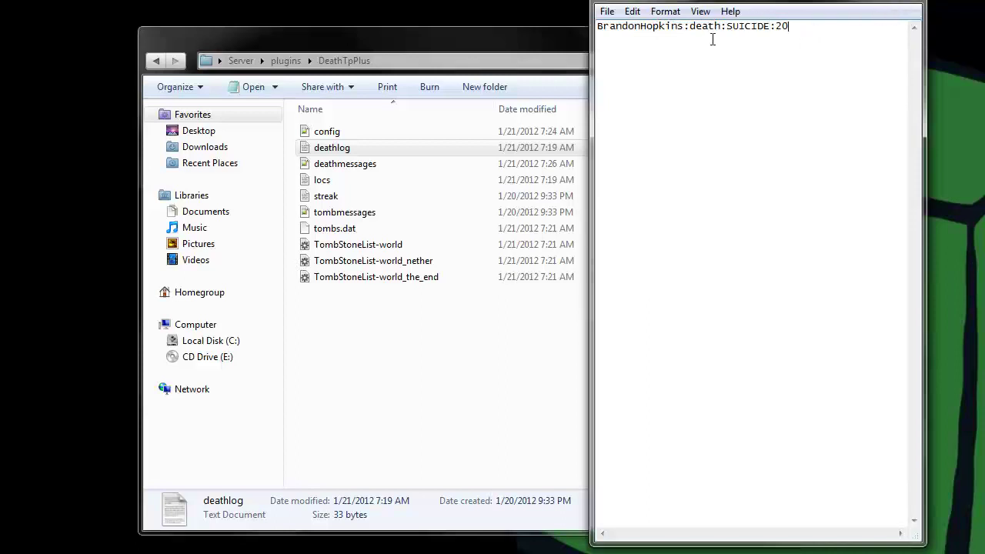
left_click_drag(805, 27, 537, 14)
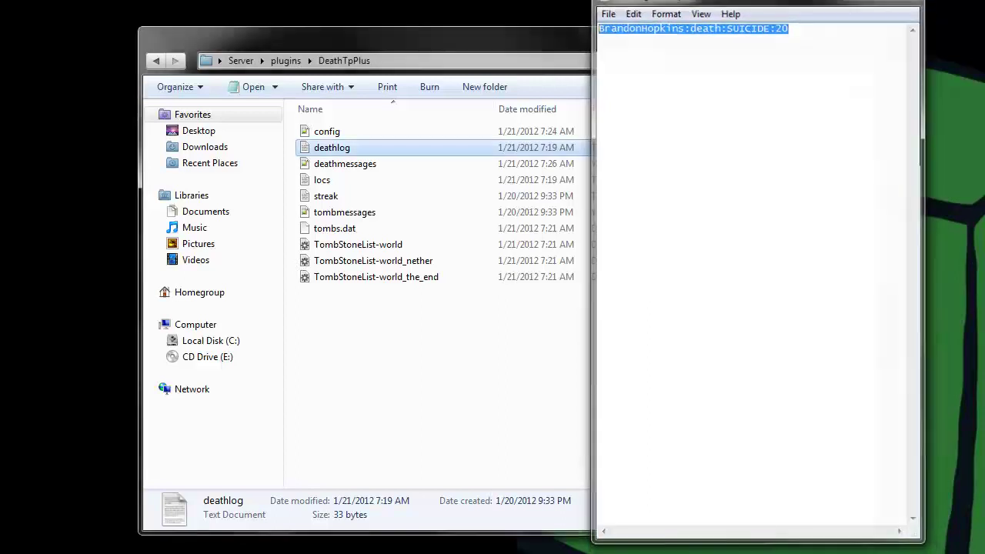
left_click(918, 6)
Open TombStoneList-world.db in Notepad++, examine the stored tombstone record, and close it.
left_click(390, 246)
right_click(390, 246)
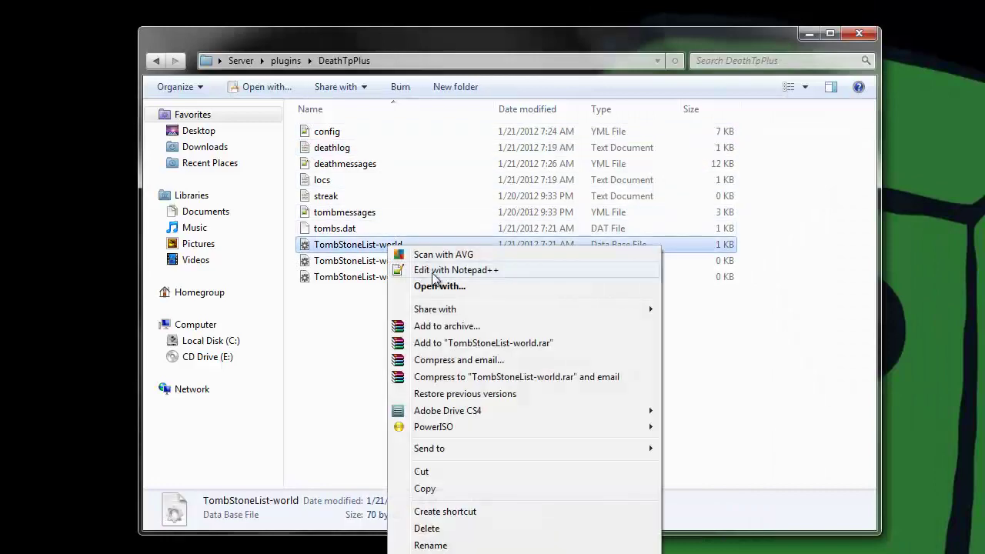
left_click(465, 269)
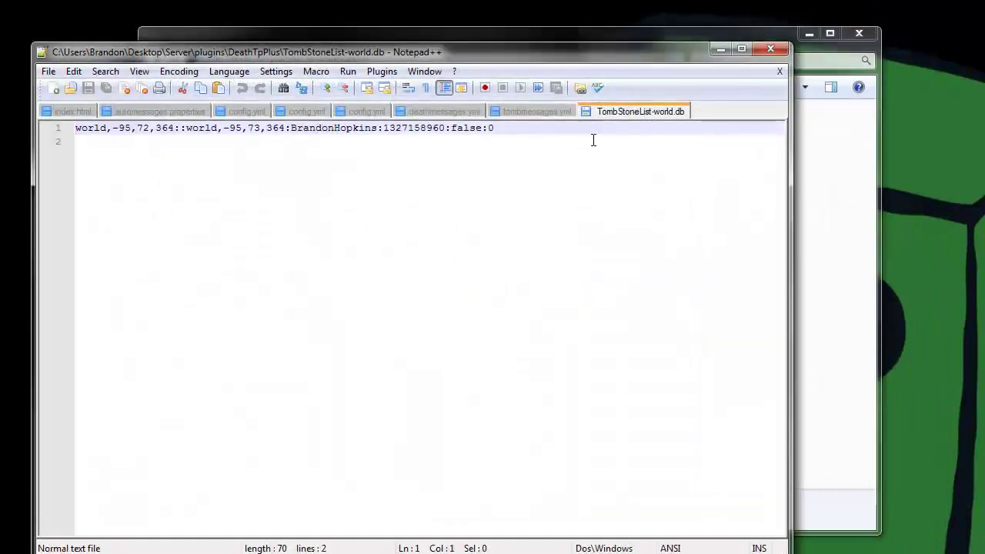
left_click_drag(556, 135, 74, 130)
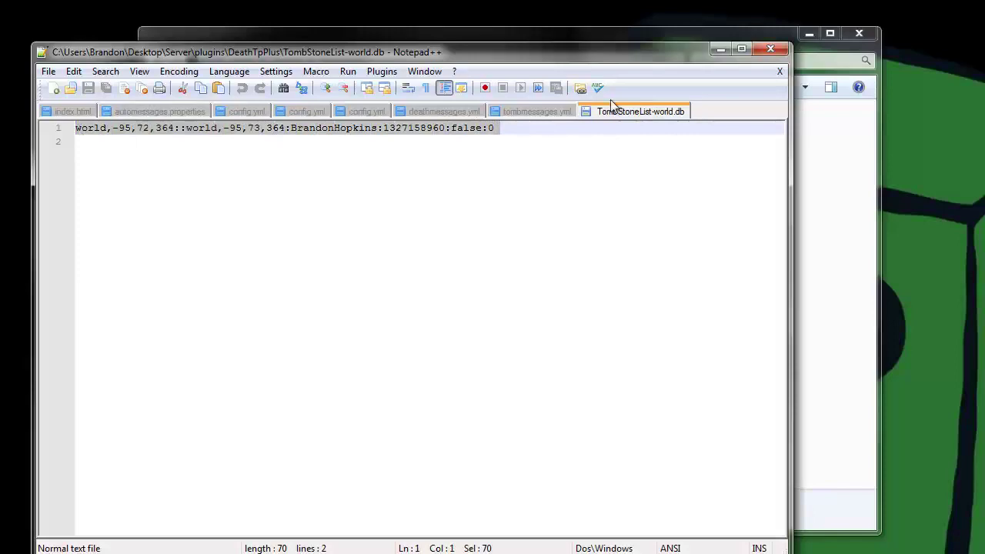
left_click(770, 48)
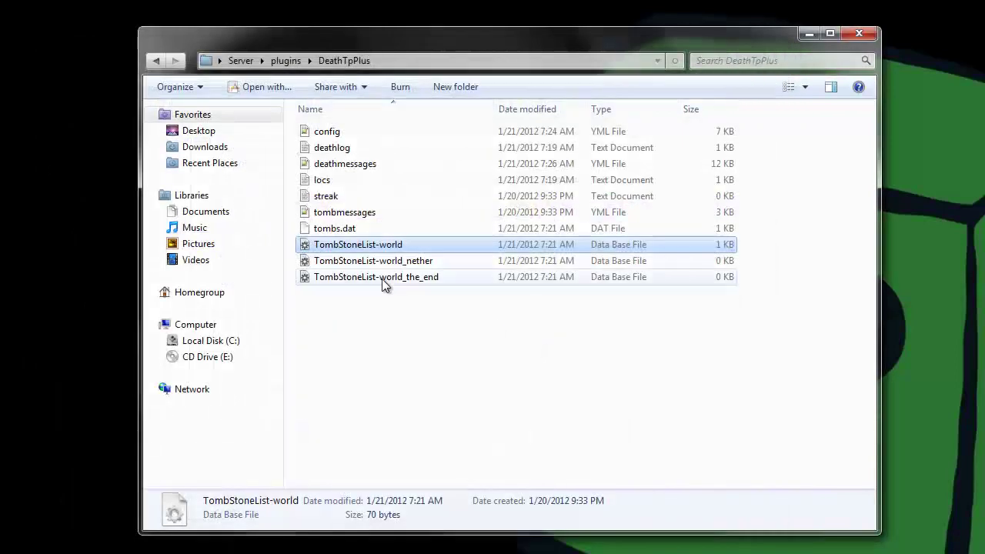
Point out the three TombStoneList database files, and check the contents of the streak text file.
left_click_drag(455, 320, 402, 247)
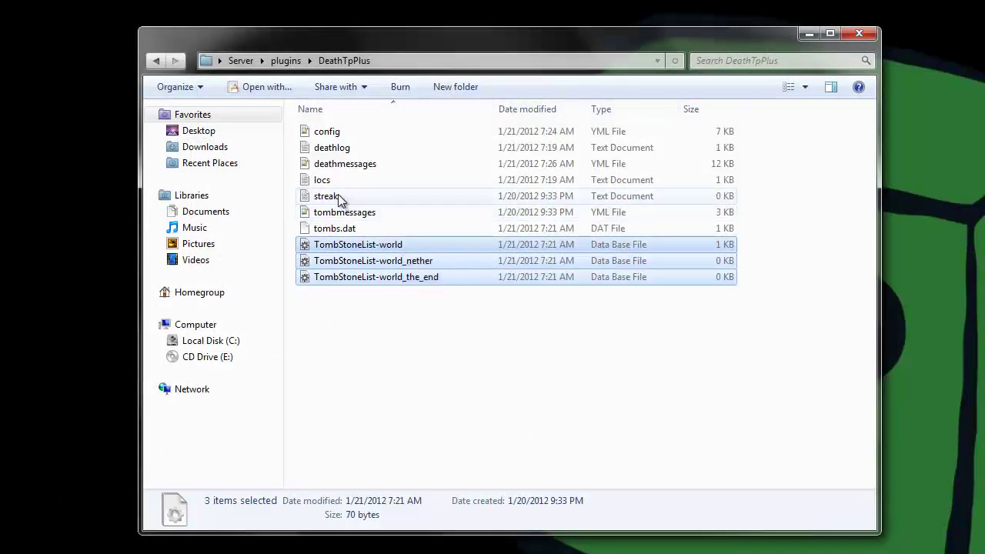
double_click(340, 197)
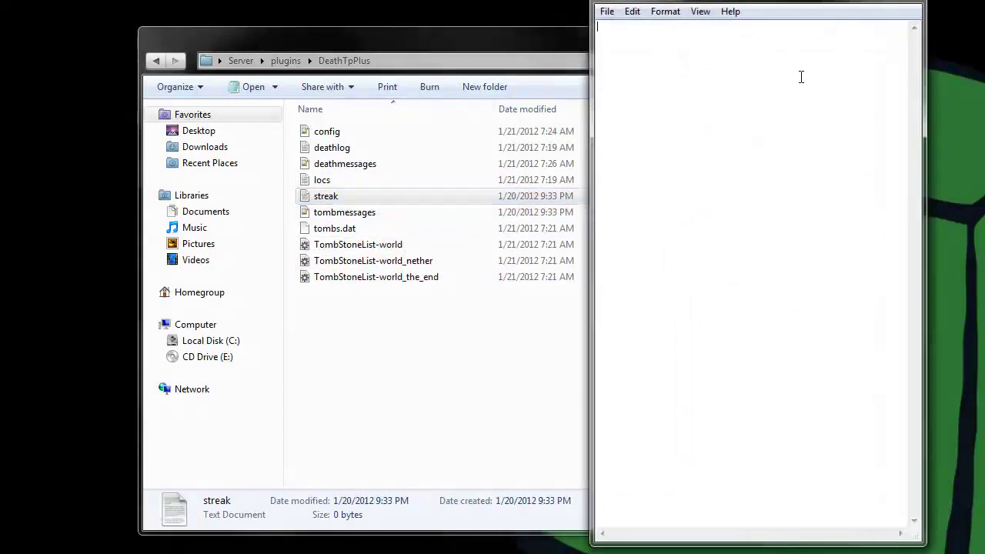
left_click(917, 1)
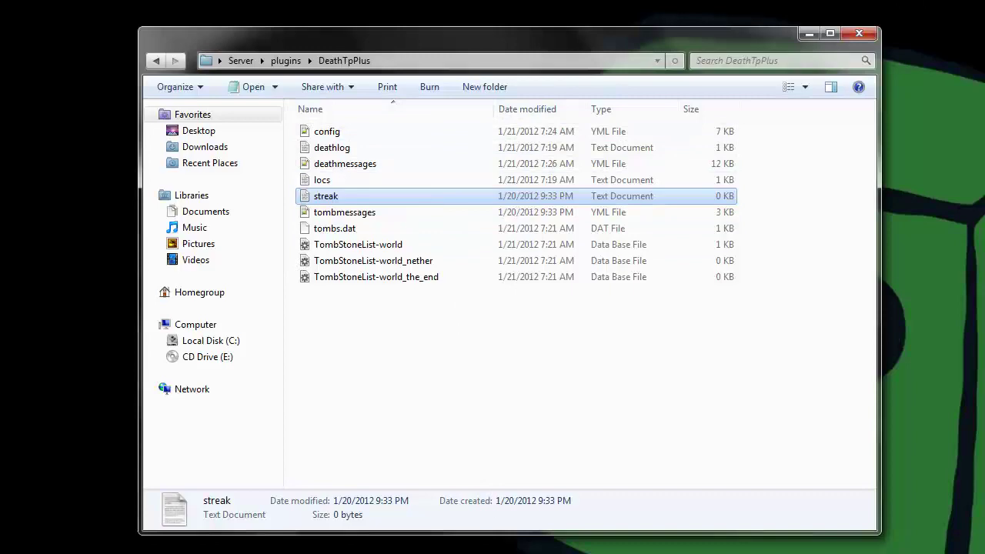
Switch to the browser and review the DeathTpPlus features and supported plugins on its dev.bukkit.org page.
left_click_drag(501, 553, 620, 67)
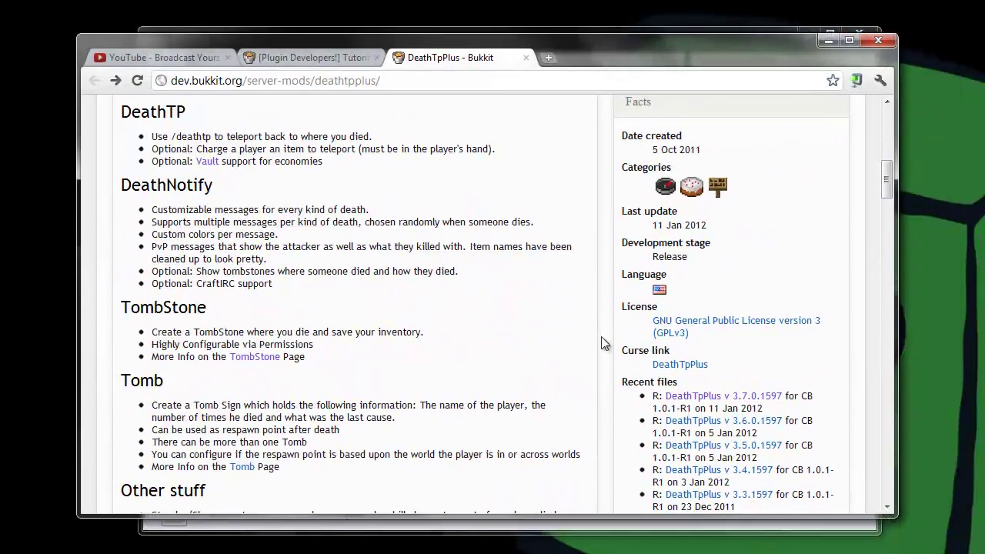
scroll(601, 336, "up", 9)
scroll(601, 336, "down", 8)
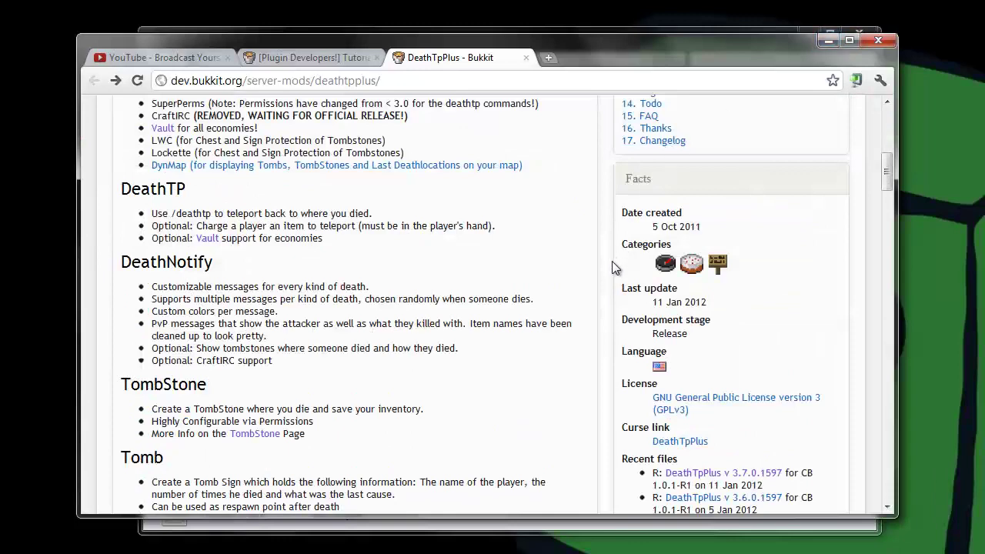
scroll(612, 261, "up", 4)
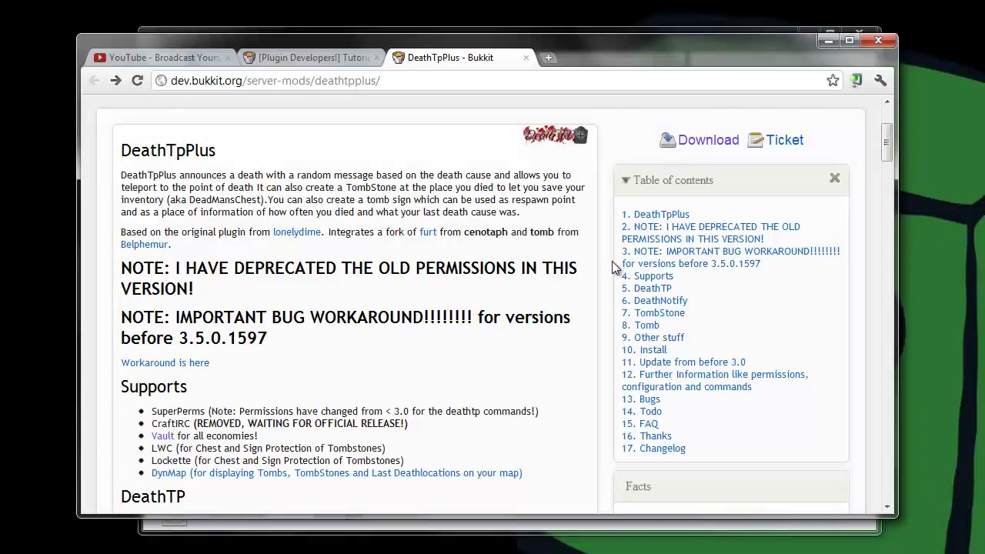